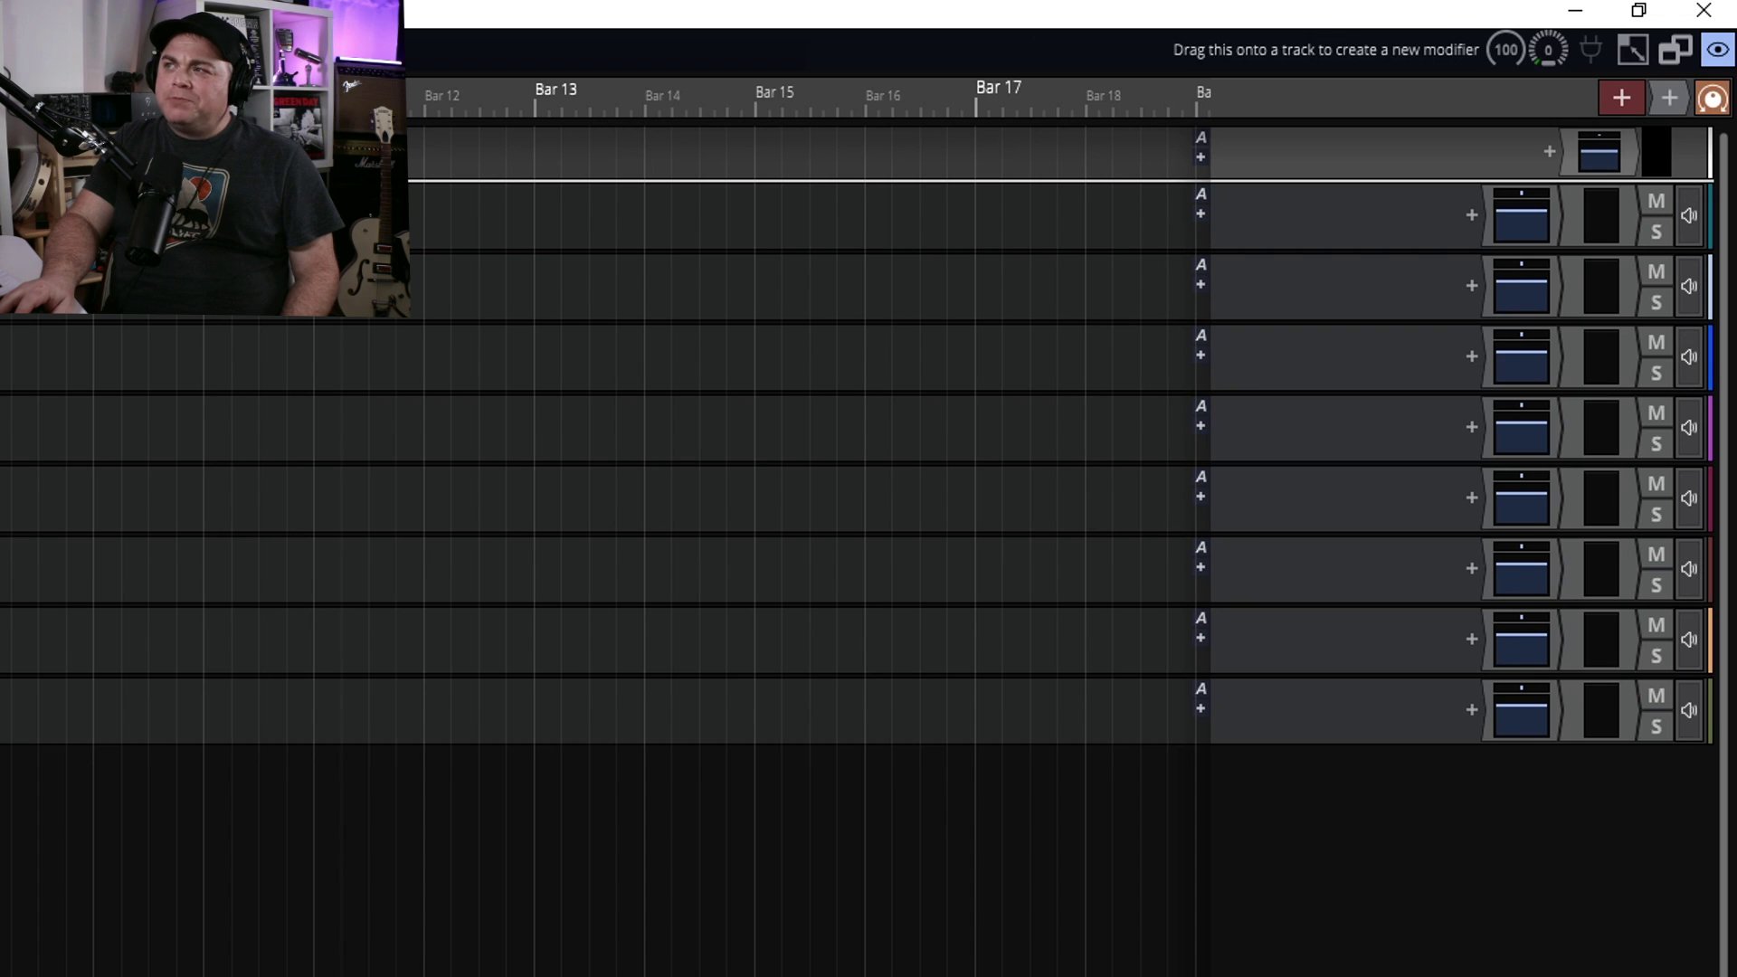
Turn on the mixer panel from the eye menu, showing Track 1–8, Master and scene strips
{"action": "left_click", "coordinate": [1717, 50]}
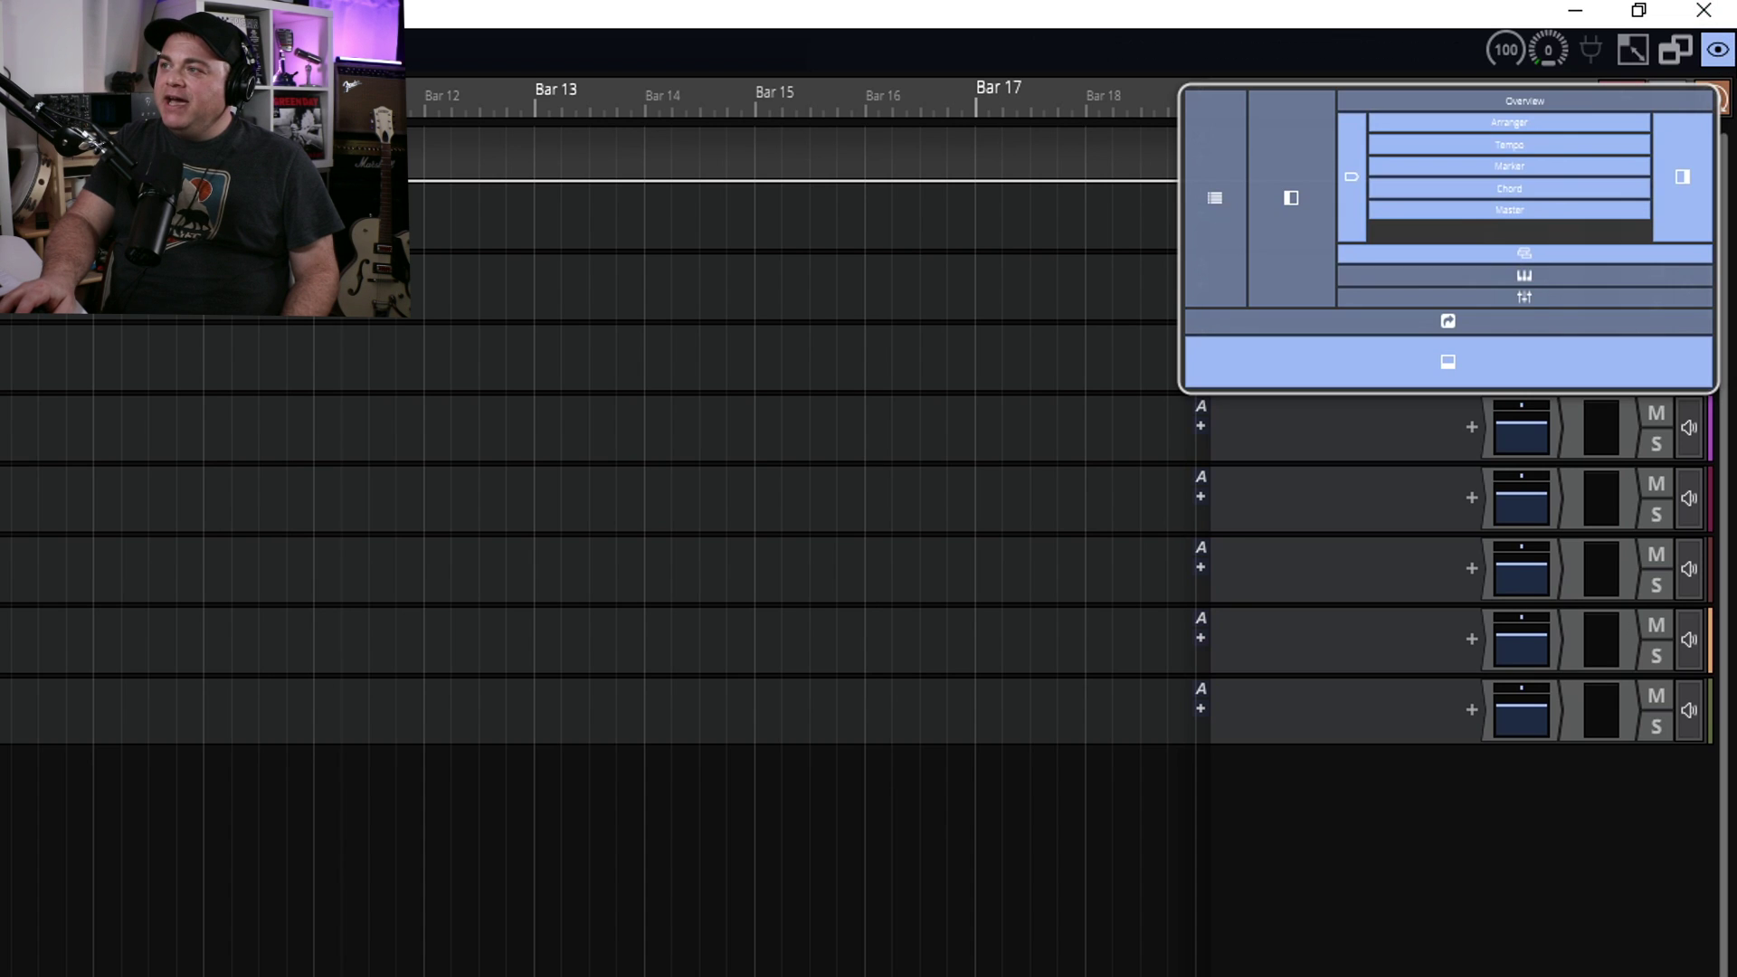
{"action": "left_click", "coordinate": [1524, 296]}
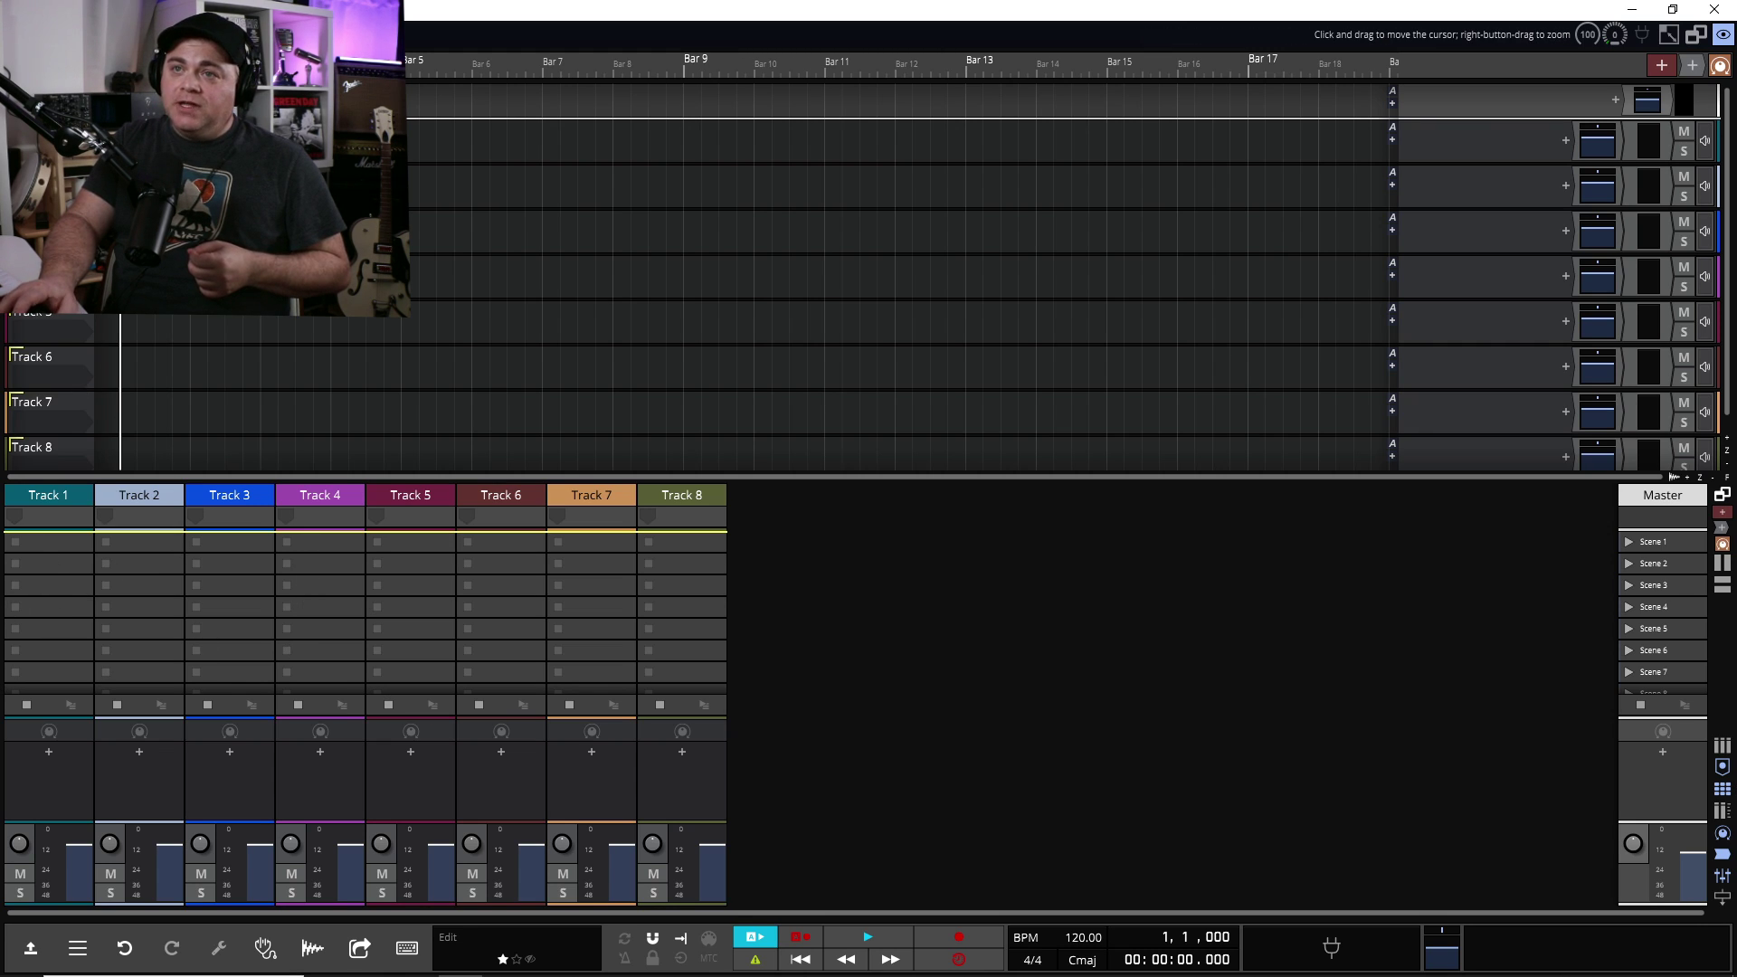
{"action": "left_click", "coordinate": [1730, 36]}
Show the sample browser and load DRT_C_Bass_Hit_13.wav into Track 1's first clip slot
{"action": "left_click", "coordinate": [1444, 145]}
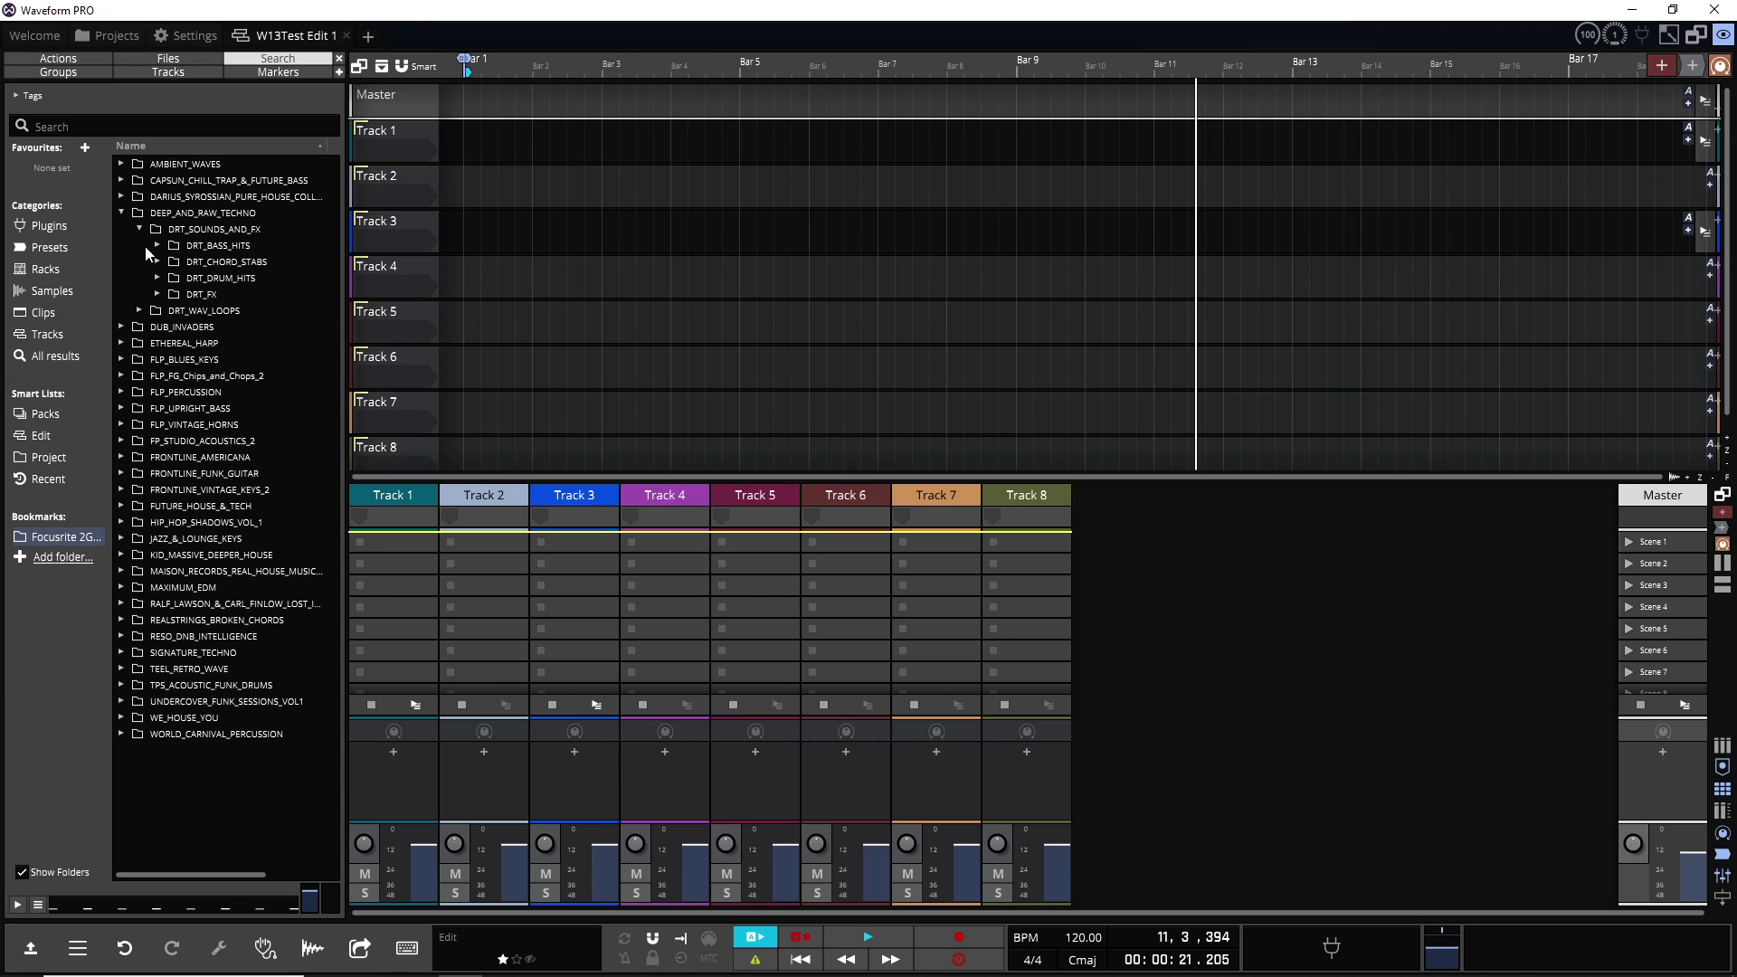
{"action": "left_click", "coordinate": [172, 250]}
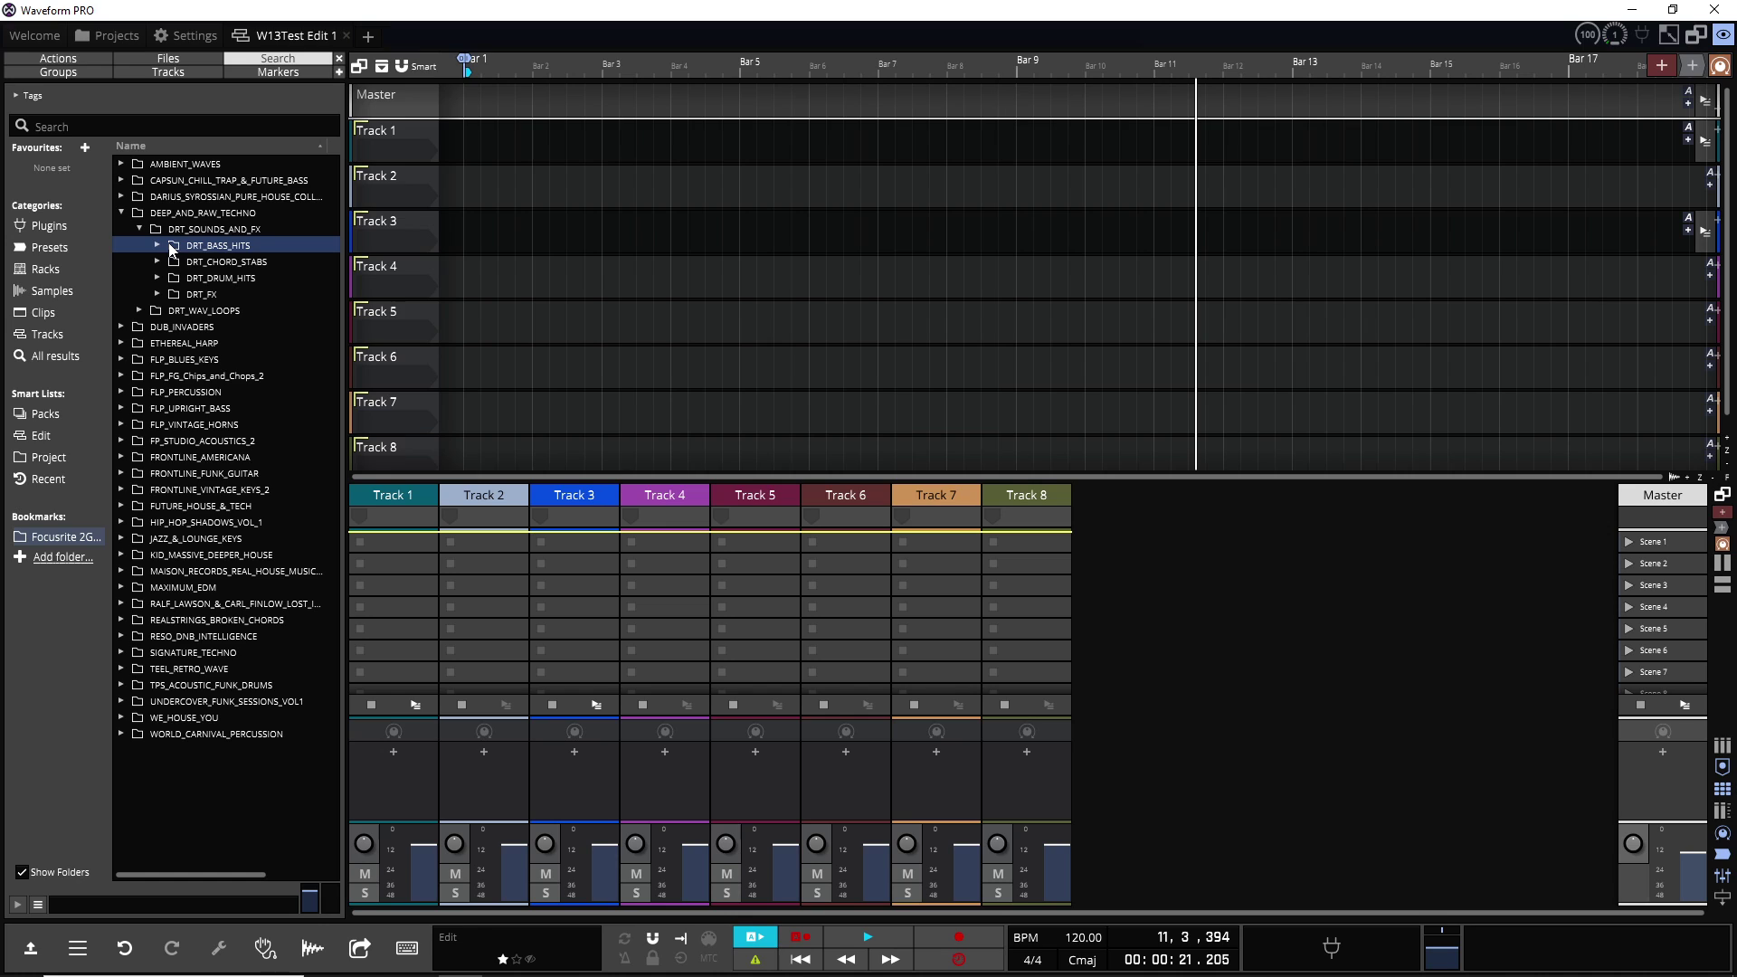
{"action": "left_click", "coordinate": [158, 245]}
{"action": "left_click", "coordinate": [237, 262]}
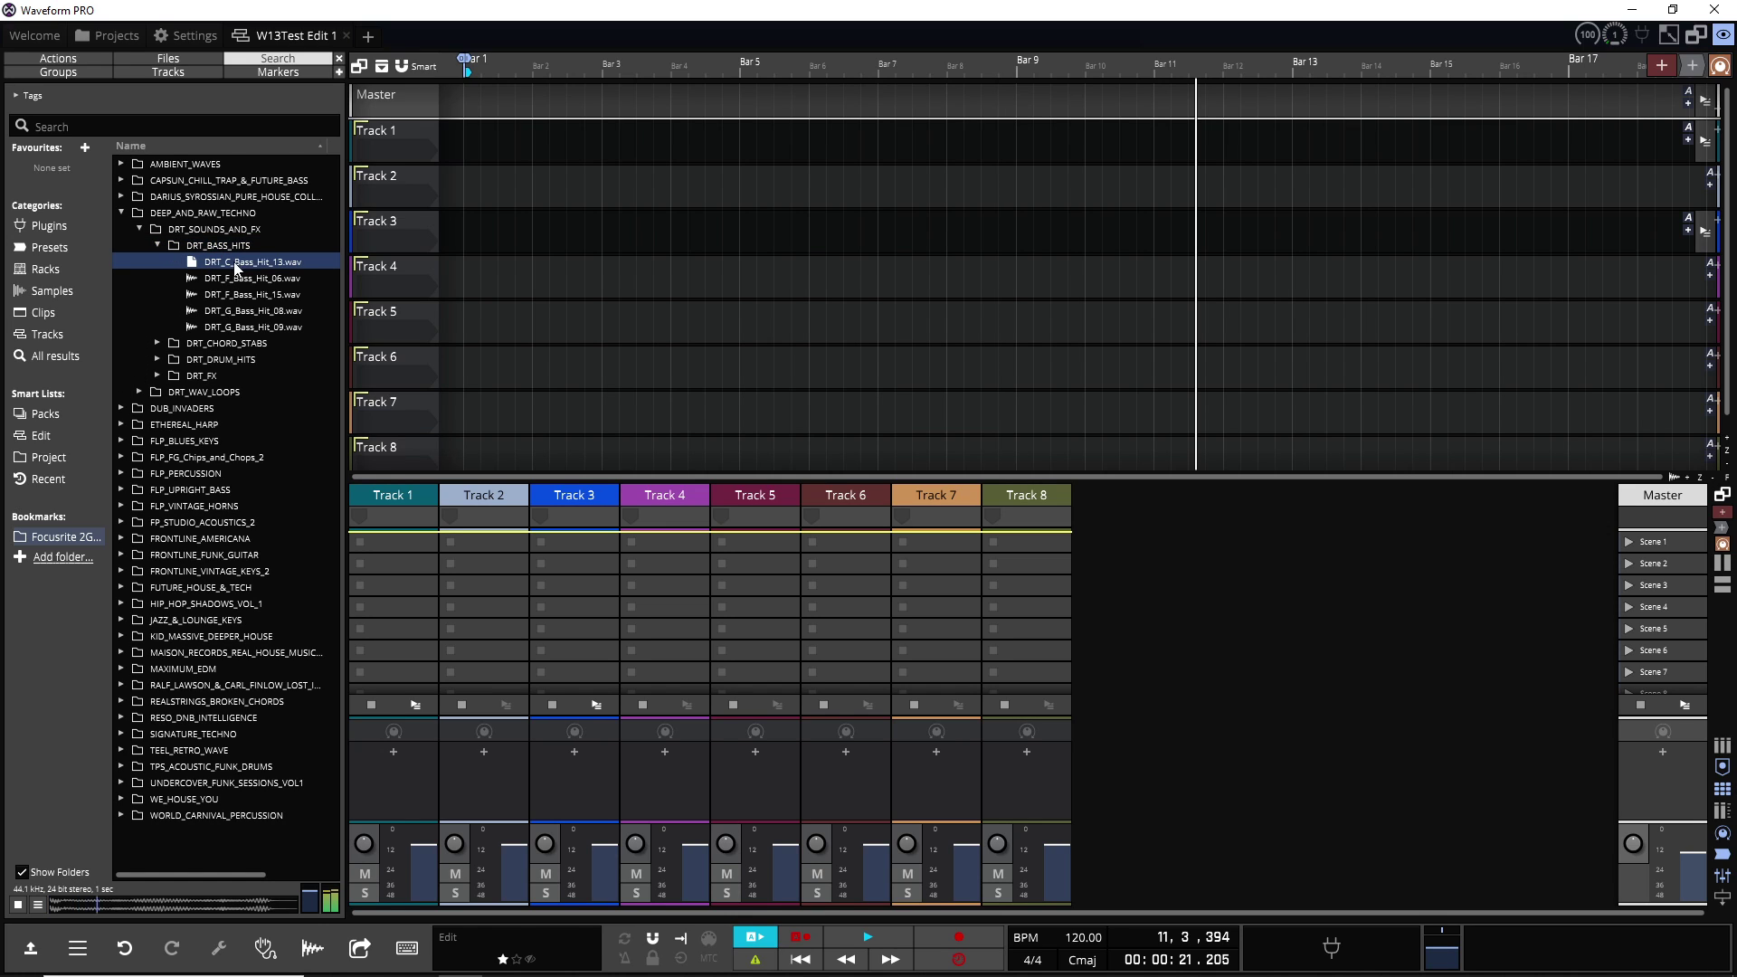
{"action": "left_click_drag", "start_coordinate": [200, 264], "coordinate": [393, 534]}
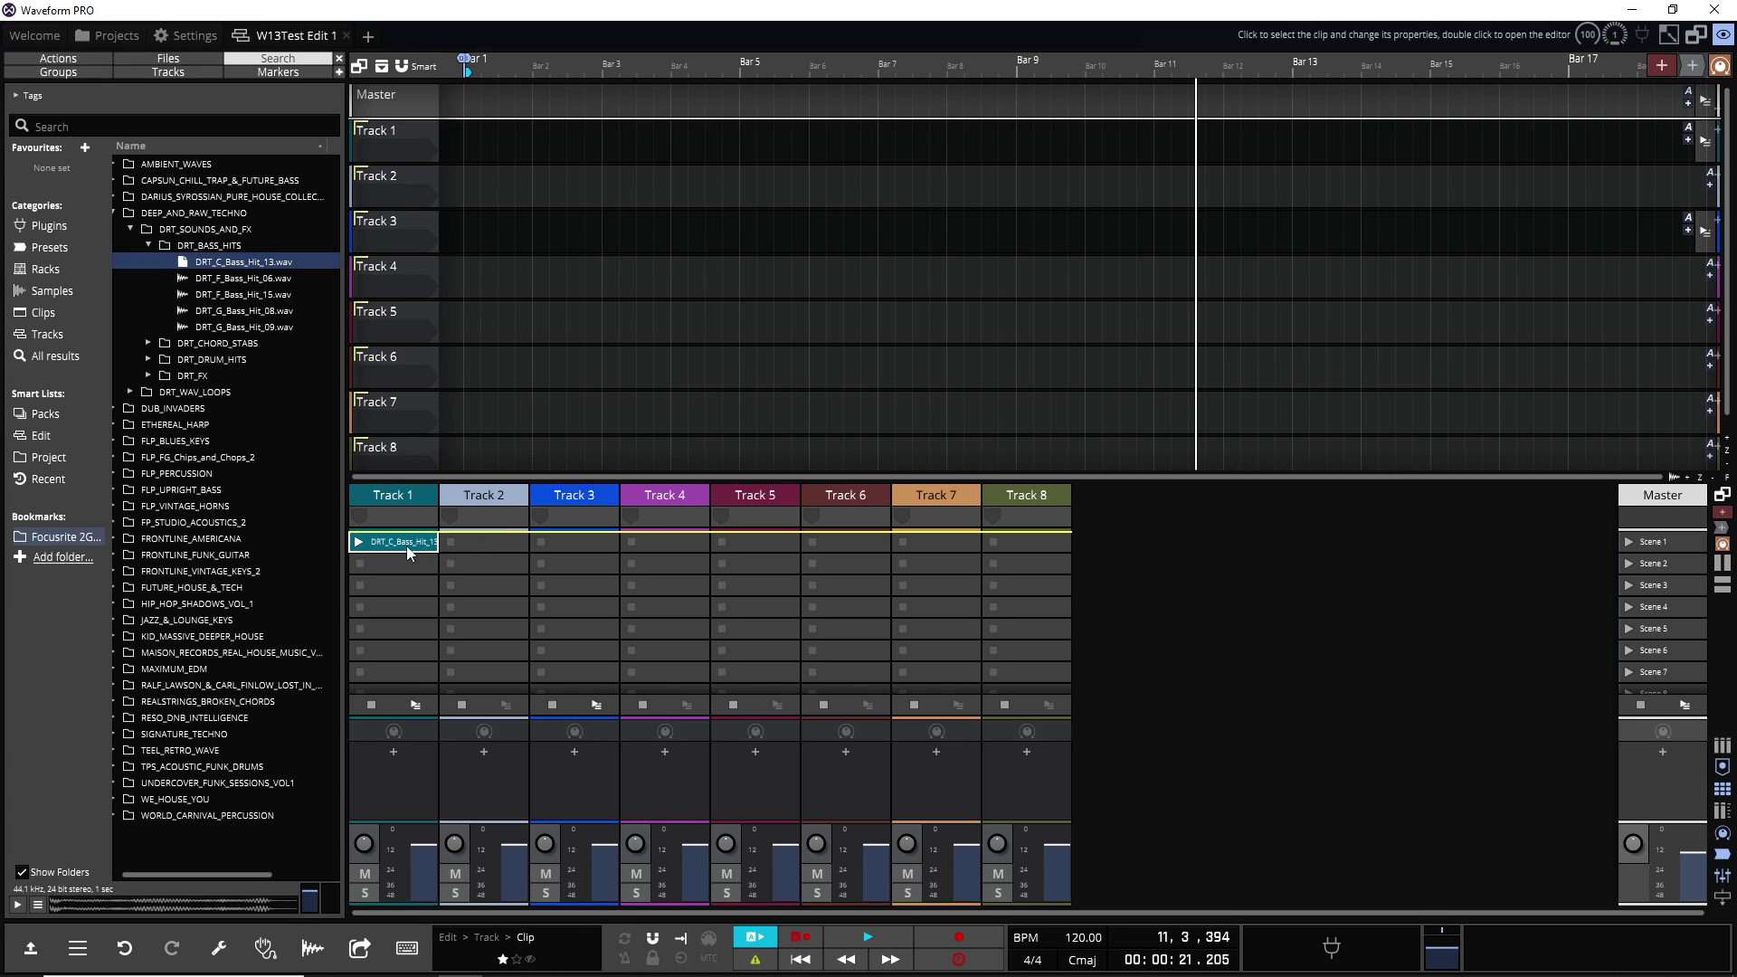
Load DRT_Am_Chord_Stab_02.wav into Track 2's first clip slot
{"action": "left_click", "coordinate": [180, 345]}
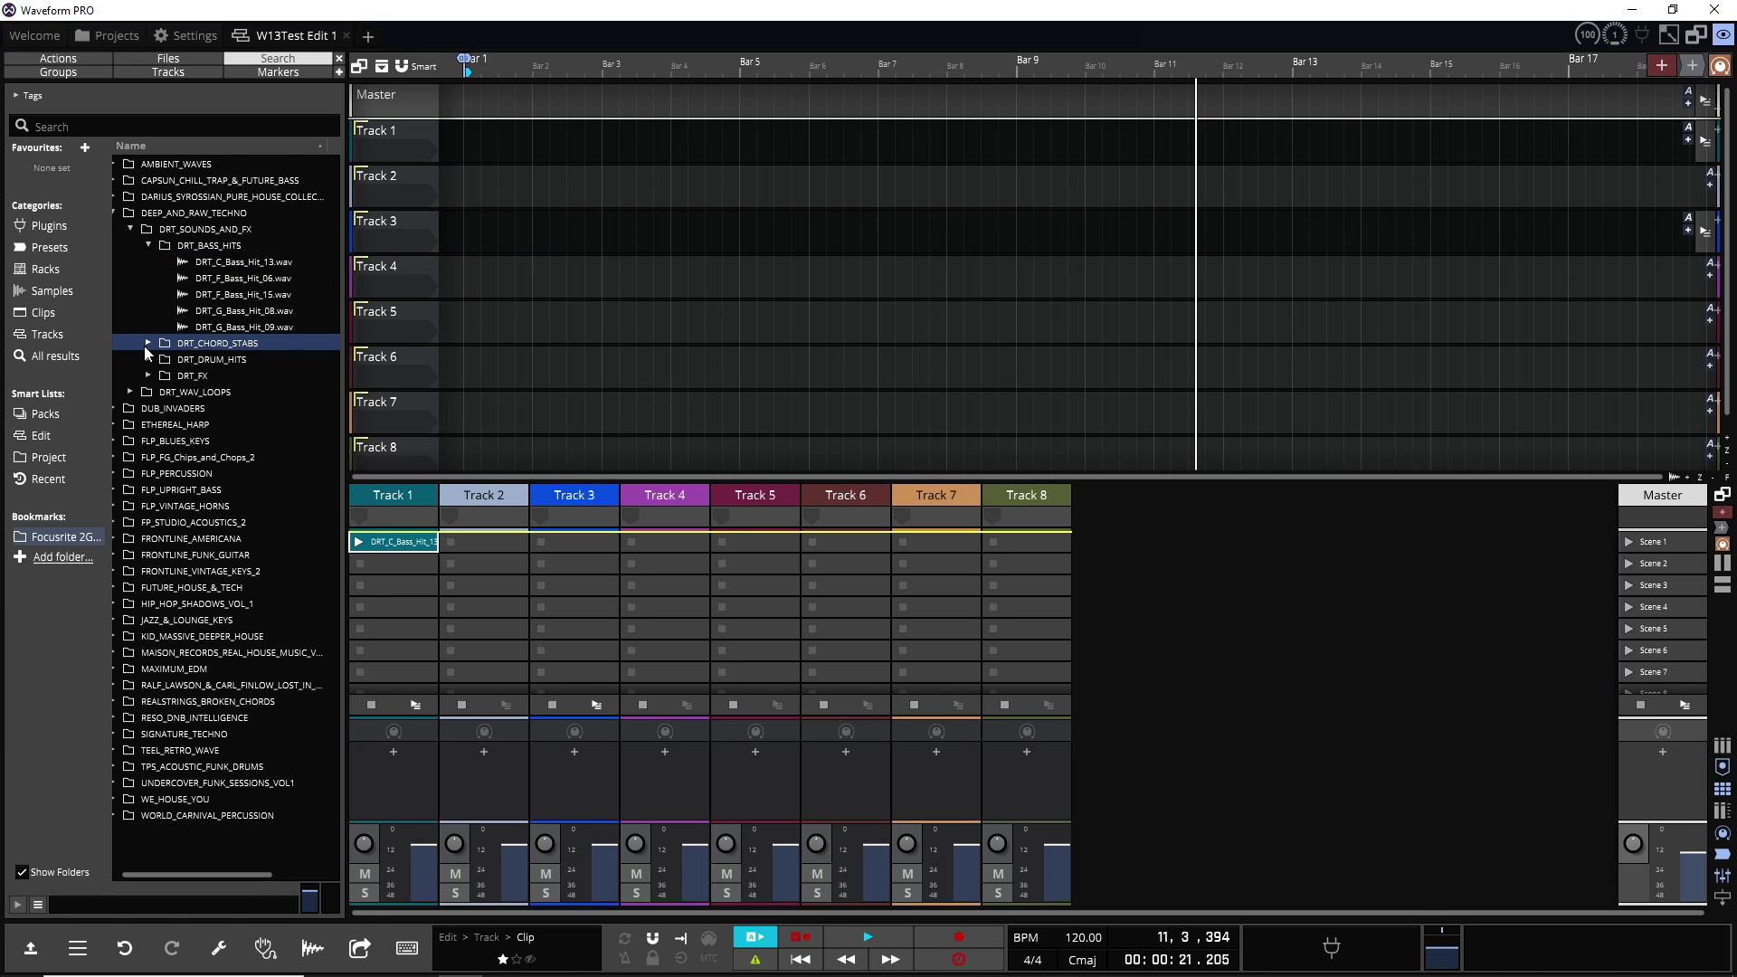
{"action": "left_click", "coordinate": [147, 344]}
{"action": "left_click", "coordinate": [217, 362]}
{"action": "left_click_drag", "start_coordinate": [204, 363], "coordinate": [483, 539]}
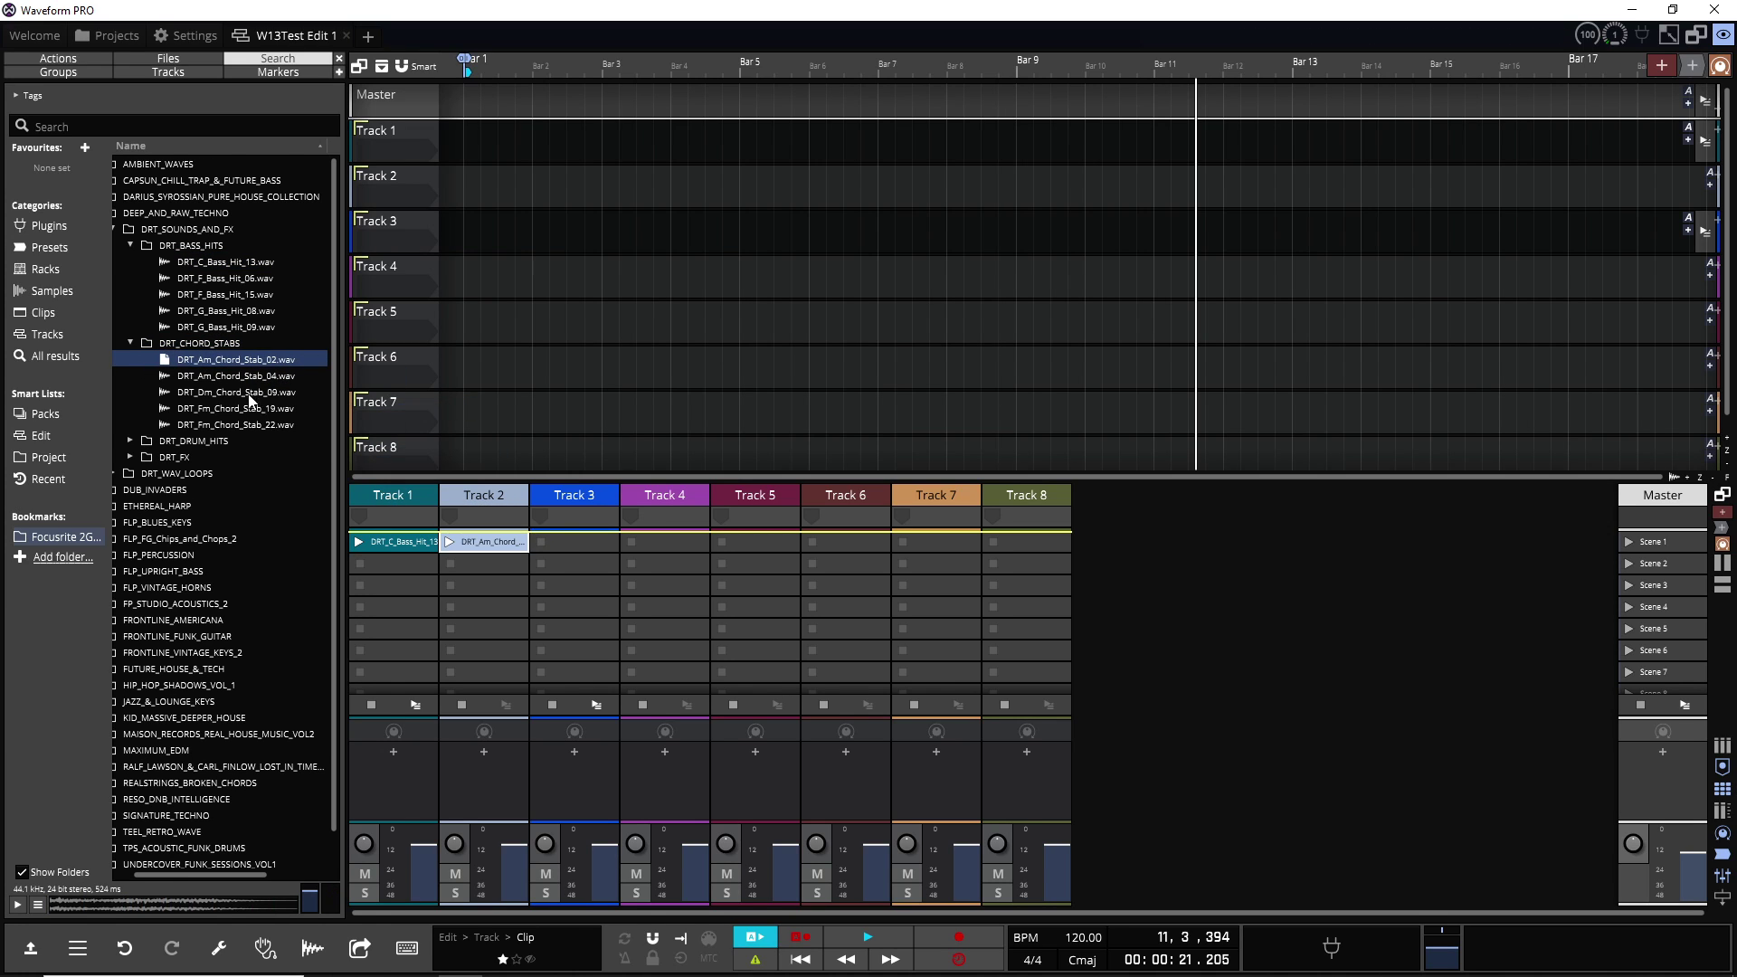
Load 808 and Analogue closed hats, Claps_Snares_05 and Distorted_Kicks_03 into Tracks 3–6
{"action": "left_click", "coordinate": [131, 441]}
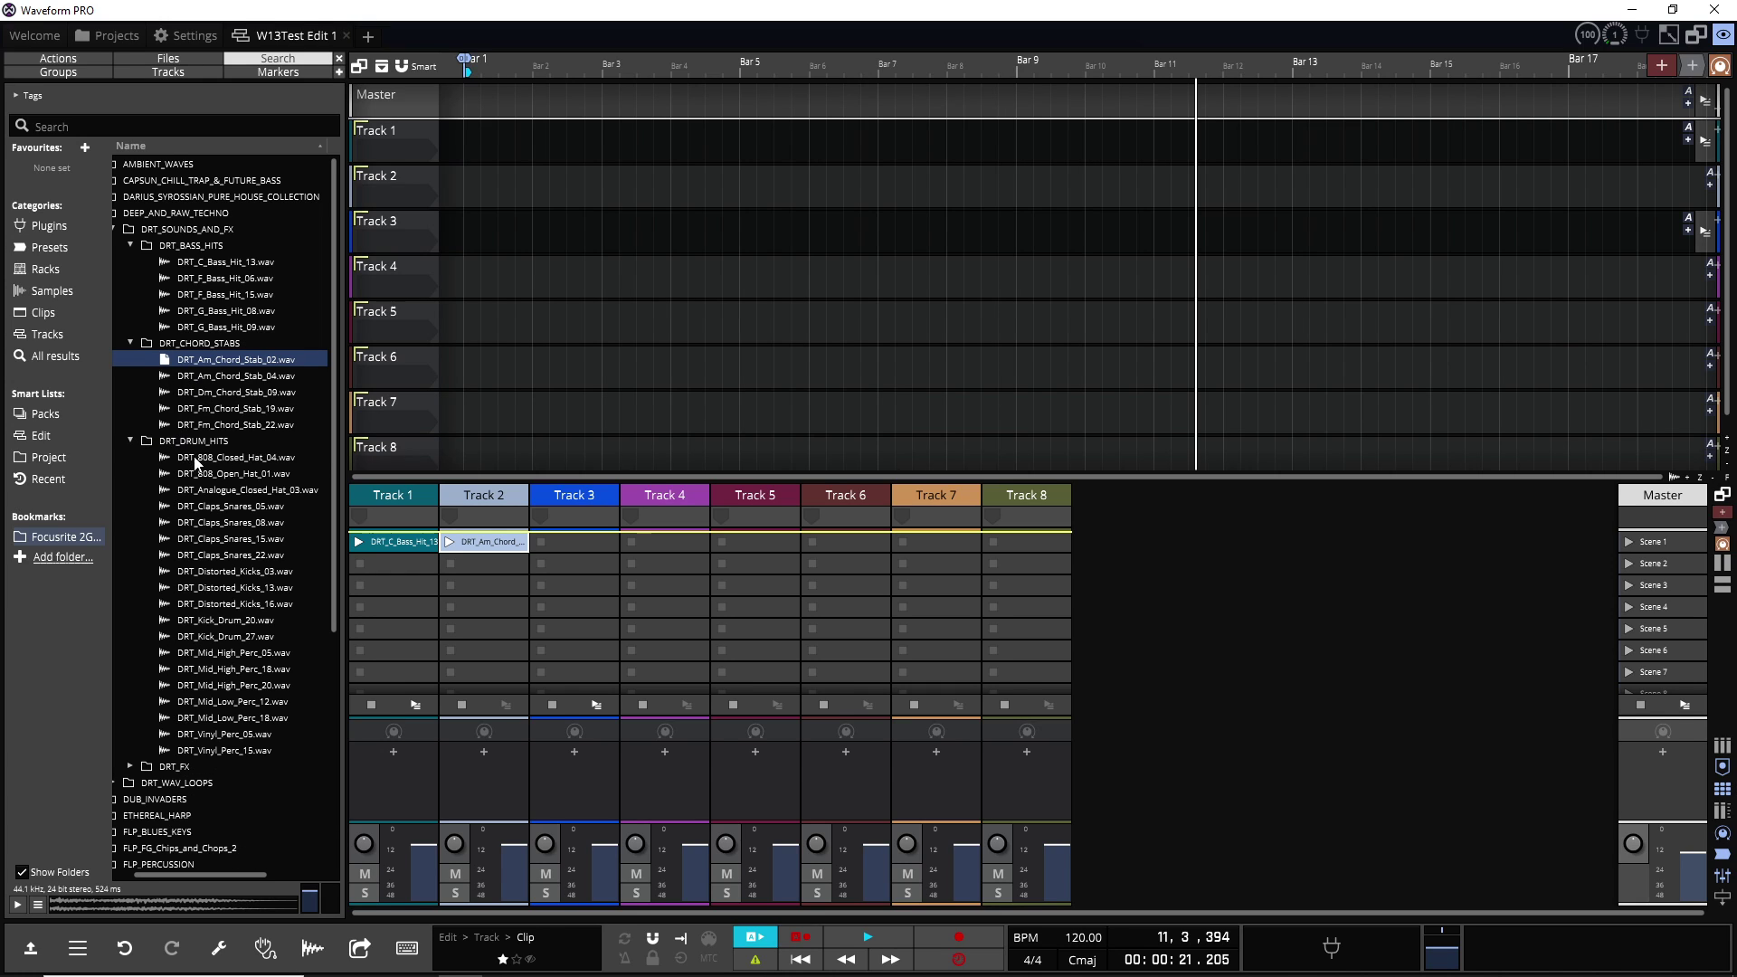
{"action": "left_click", "coordinate": [199, 459]}
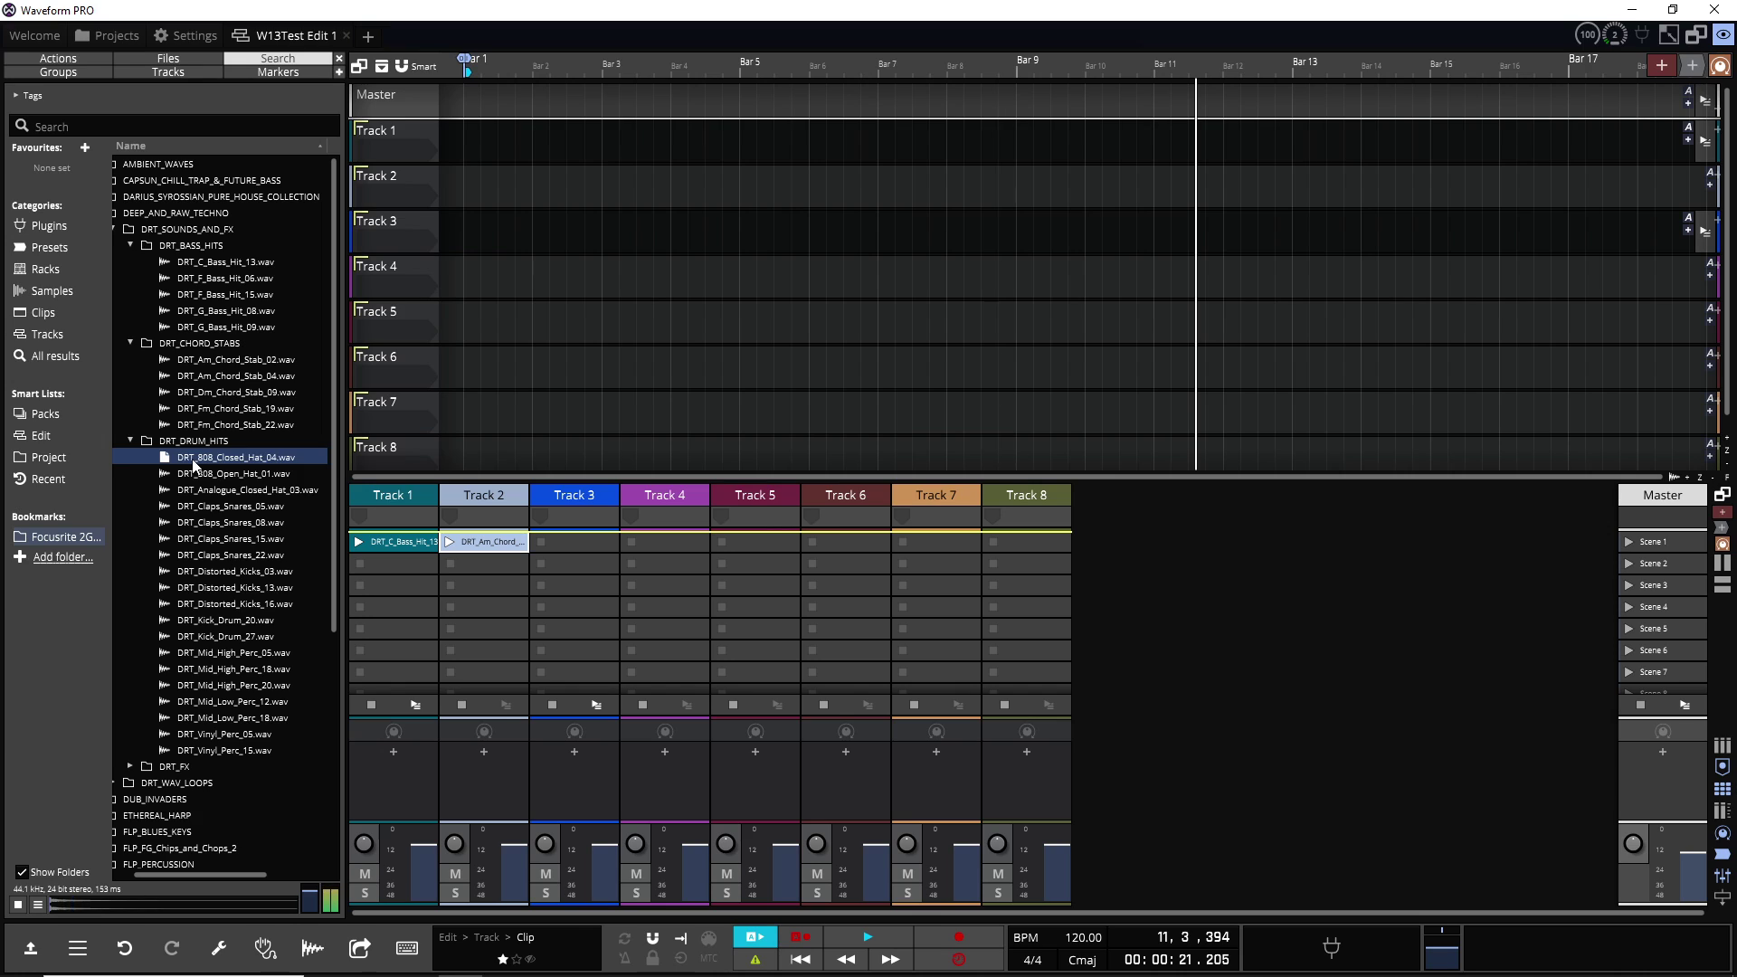
{"action": "left_click_drag", "start_coordinate": [192, 466], "coordinate": [590, 540]}
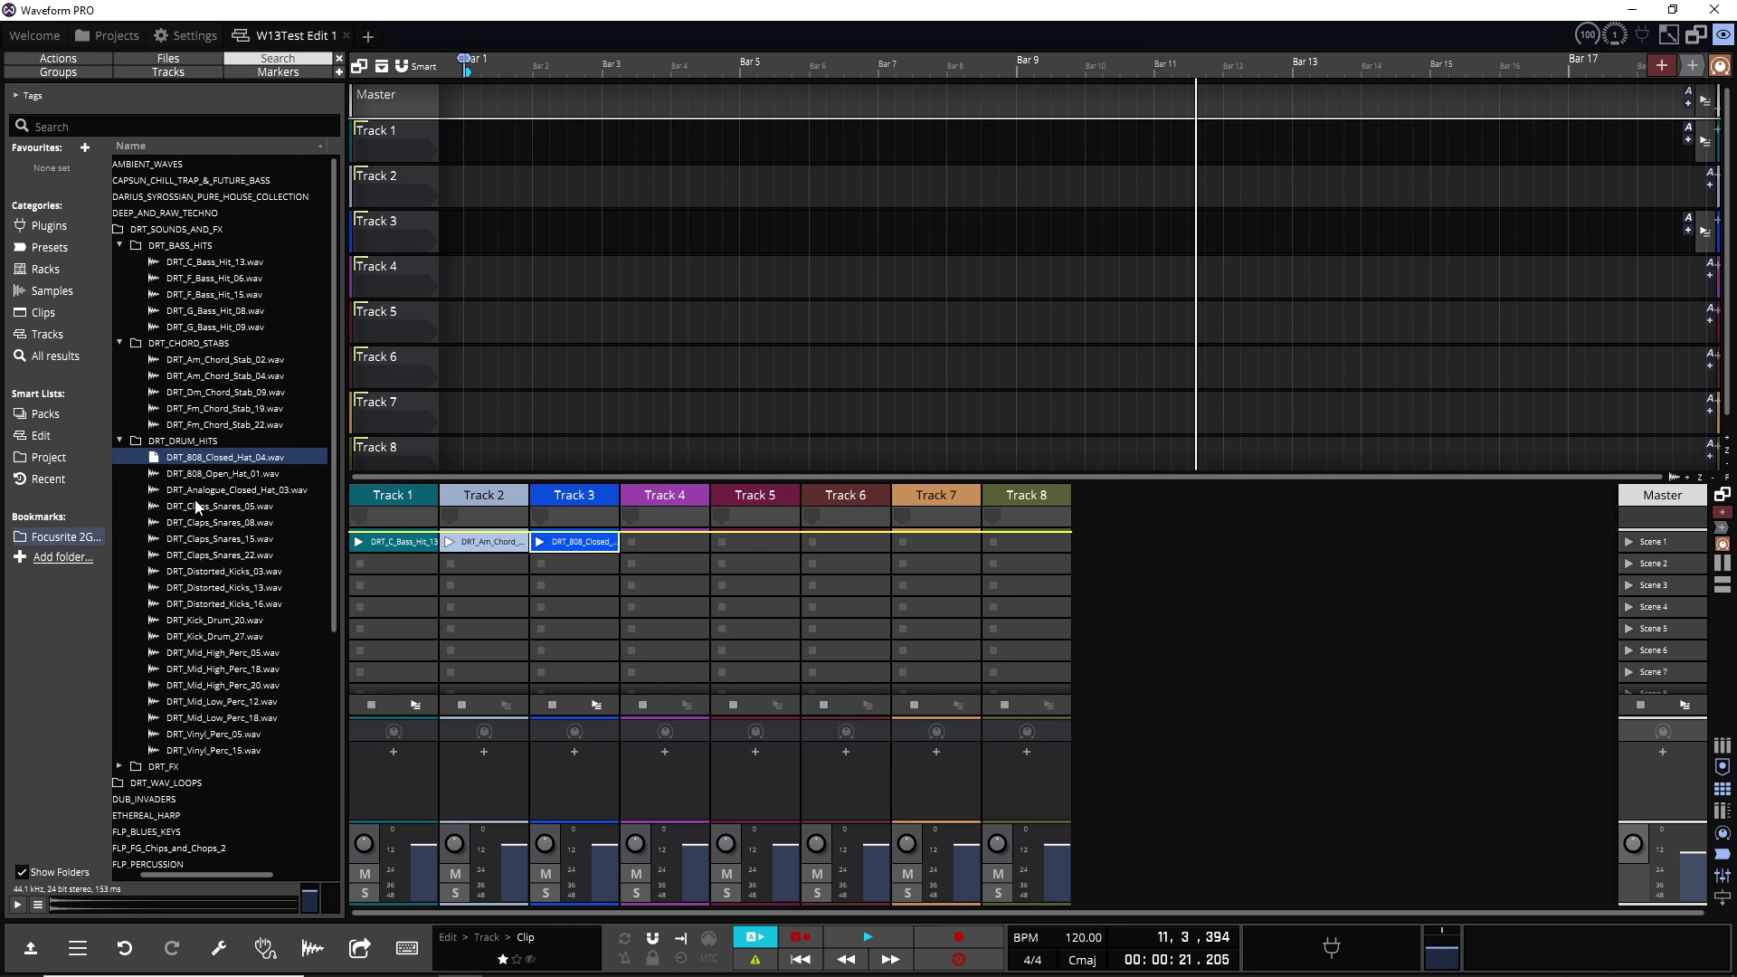
{"action": "left_click_drag", "start_coordinate": [199, 493], "coordinate": [657, 546]}
{"action": "left_click_drag", "start_coordinate": [190, 510], "coordinate": [761, 532]}
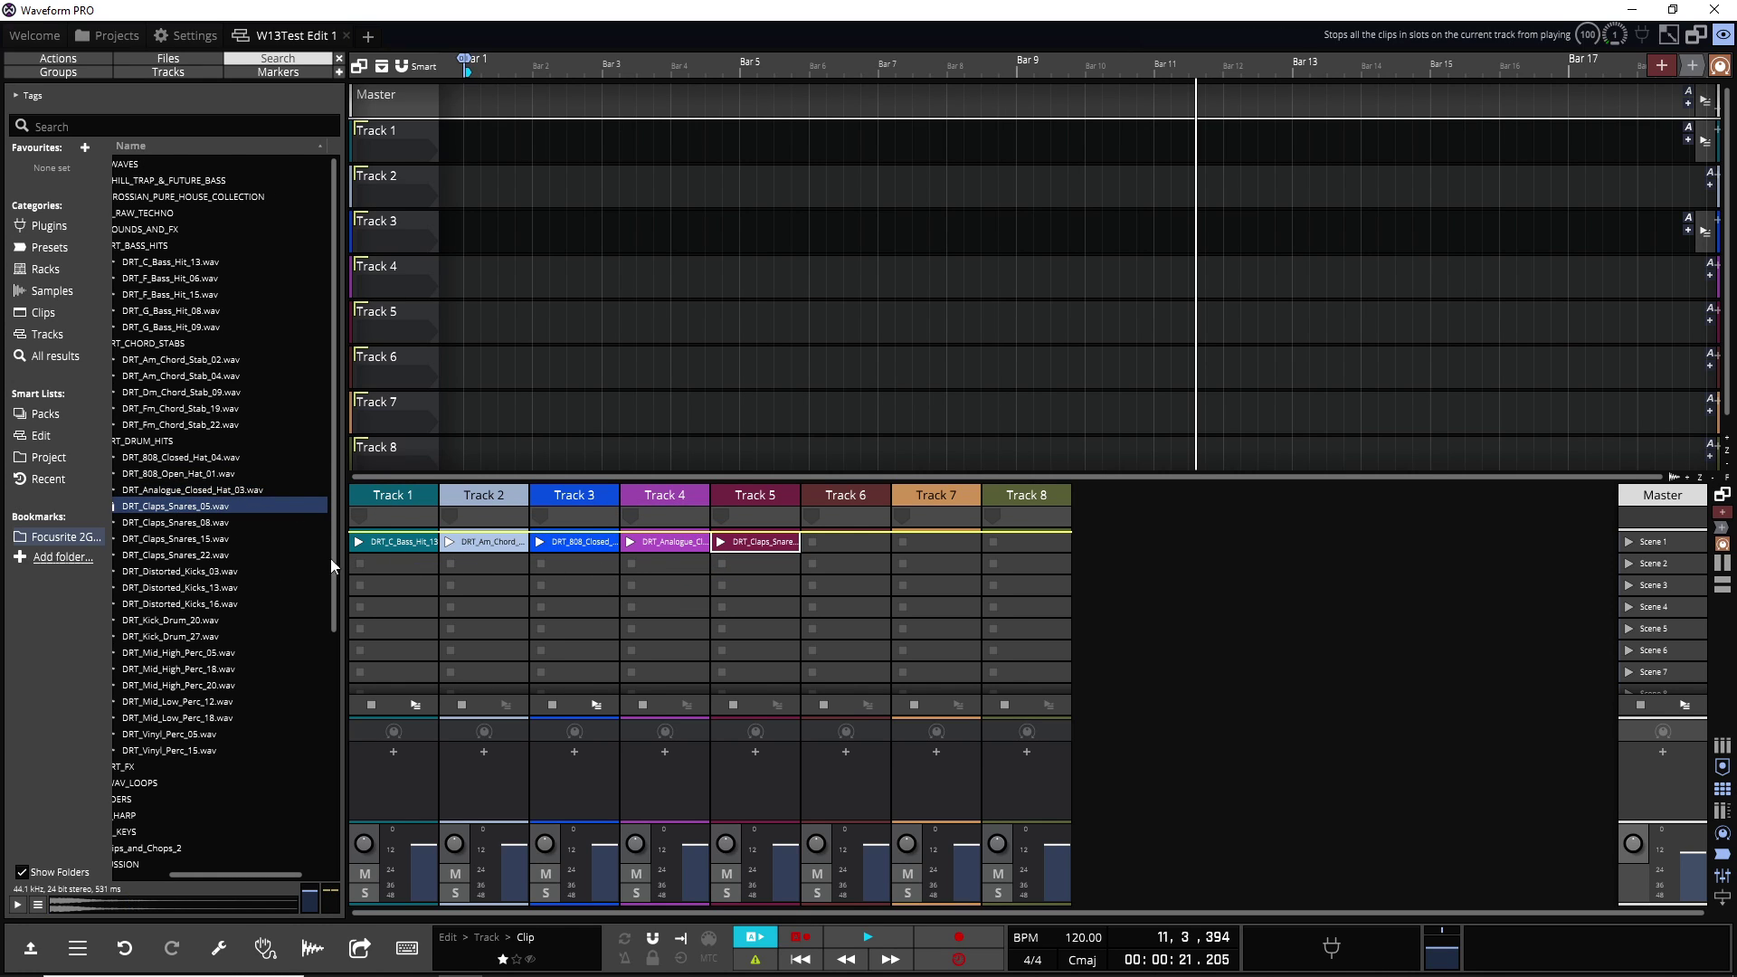
{"action": "left_click", "coordinate": [166, 571]}
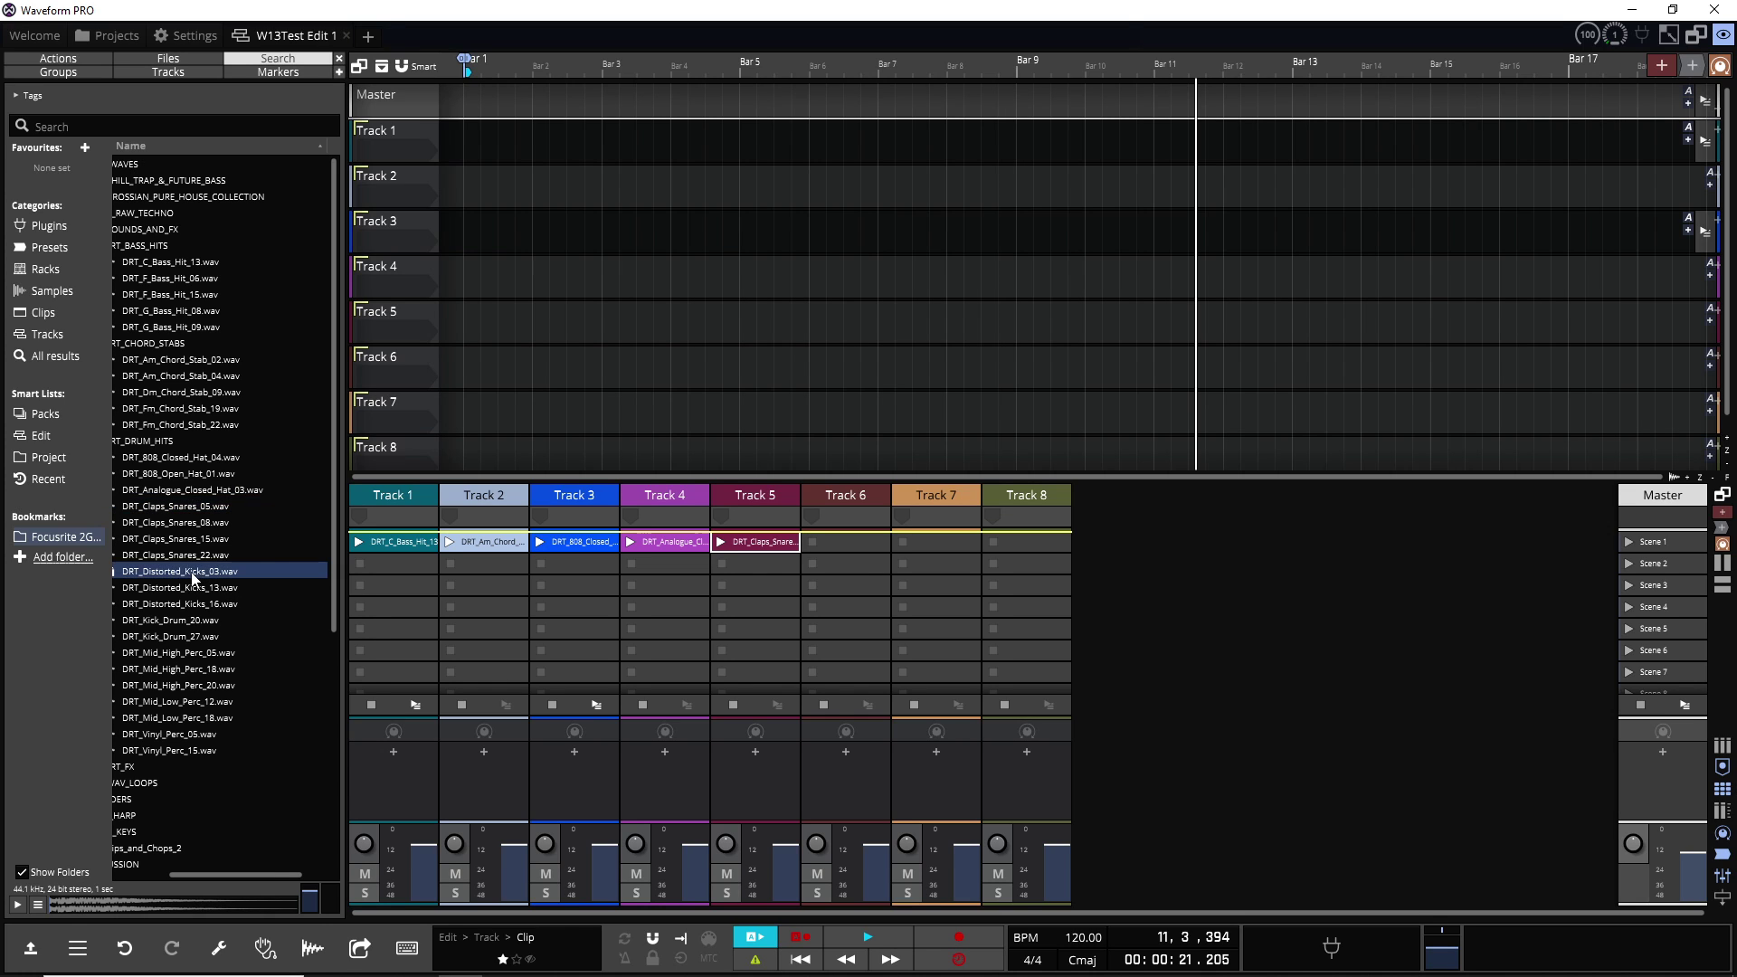
{"action": "left_click_drag", "start_coordinate": [156, 575], "coordinate": [833, 535]}
{"action": "left_click_drag", "start_coordinate": [833, 536], "coordinate": [832, 536]}
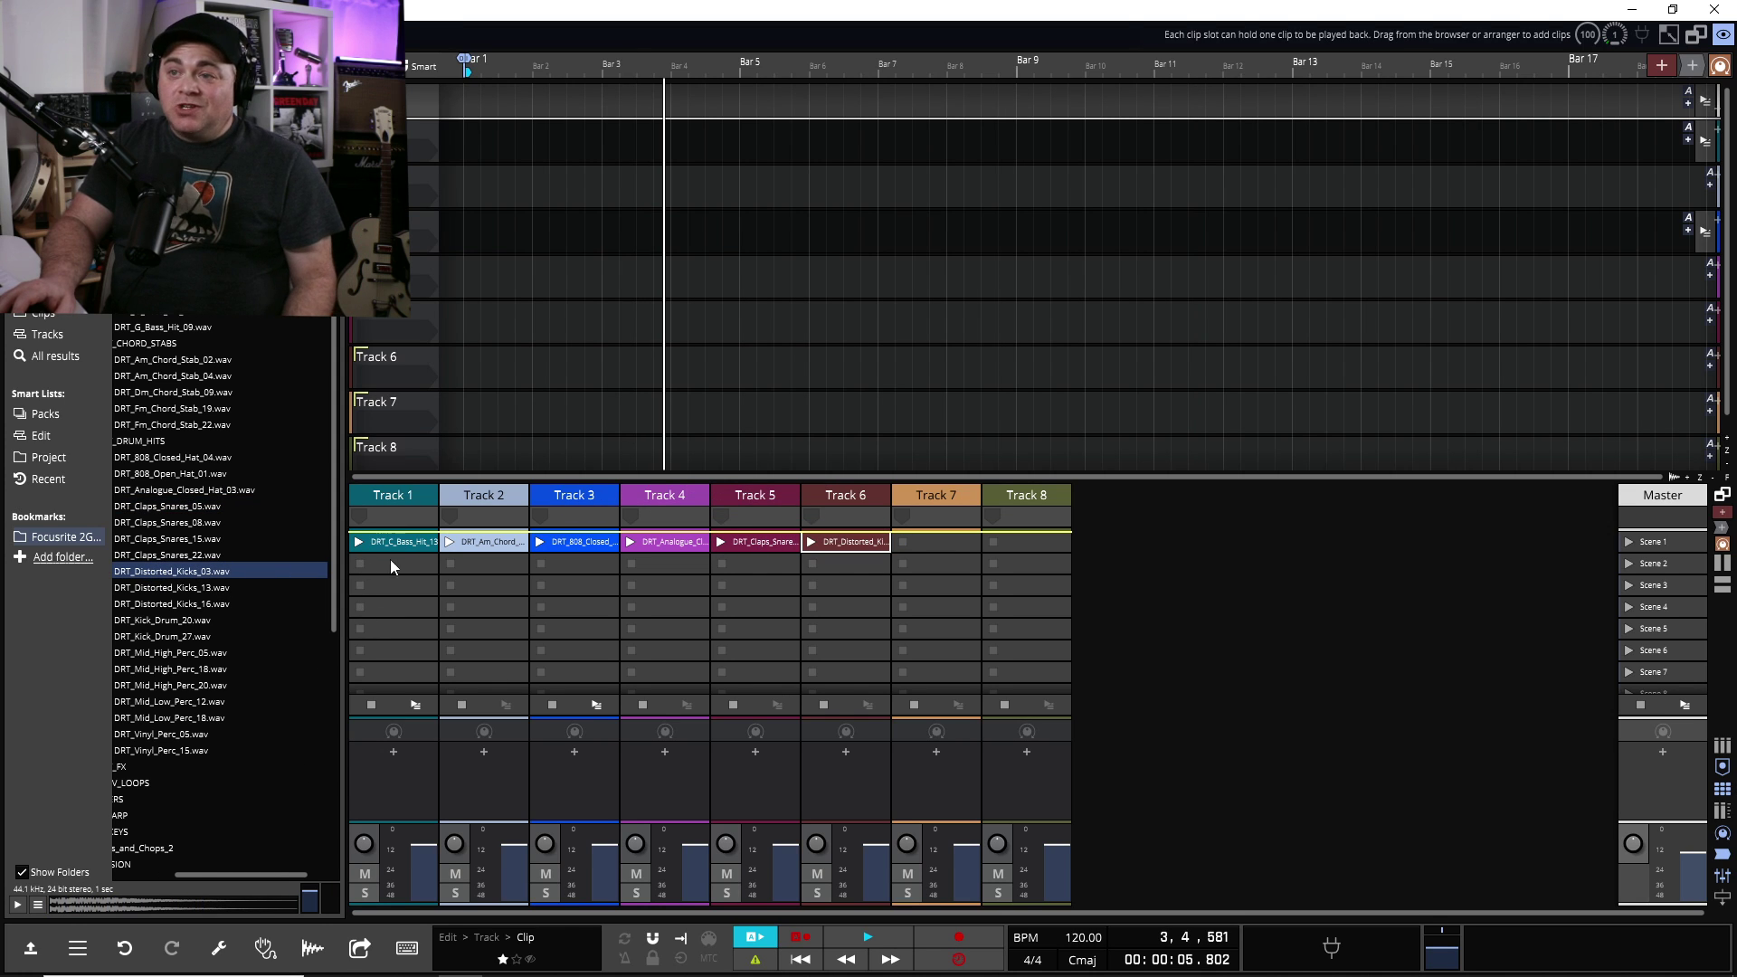
{"action": "left_click", "coordinate": [450, 542]}
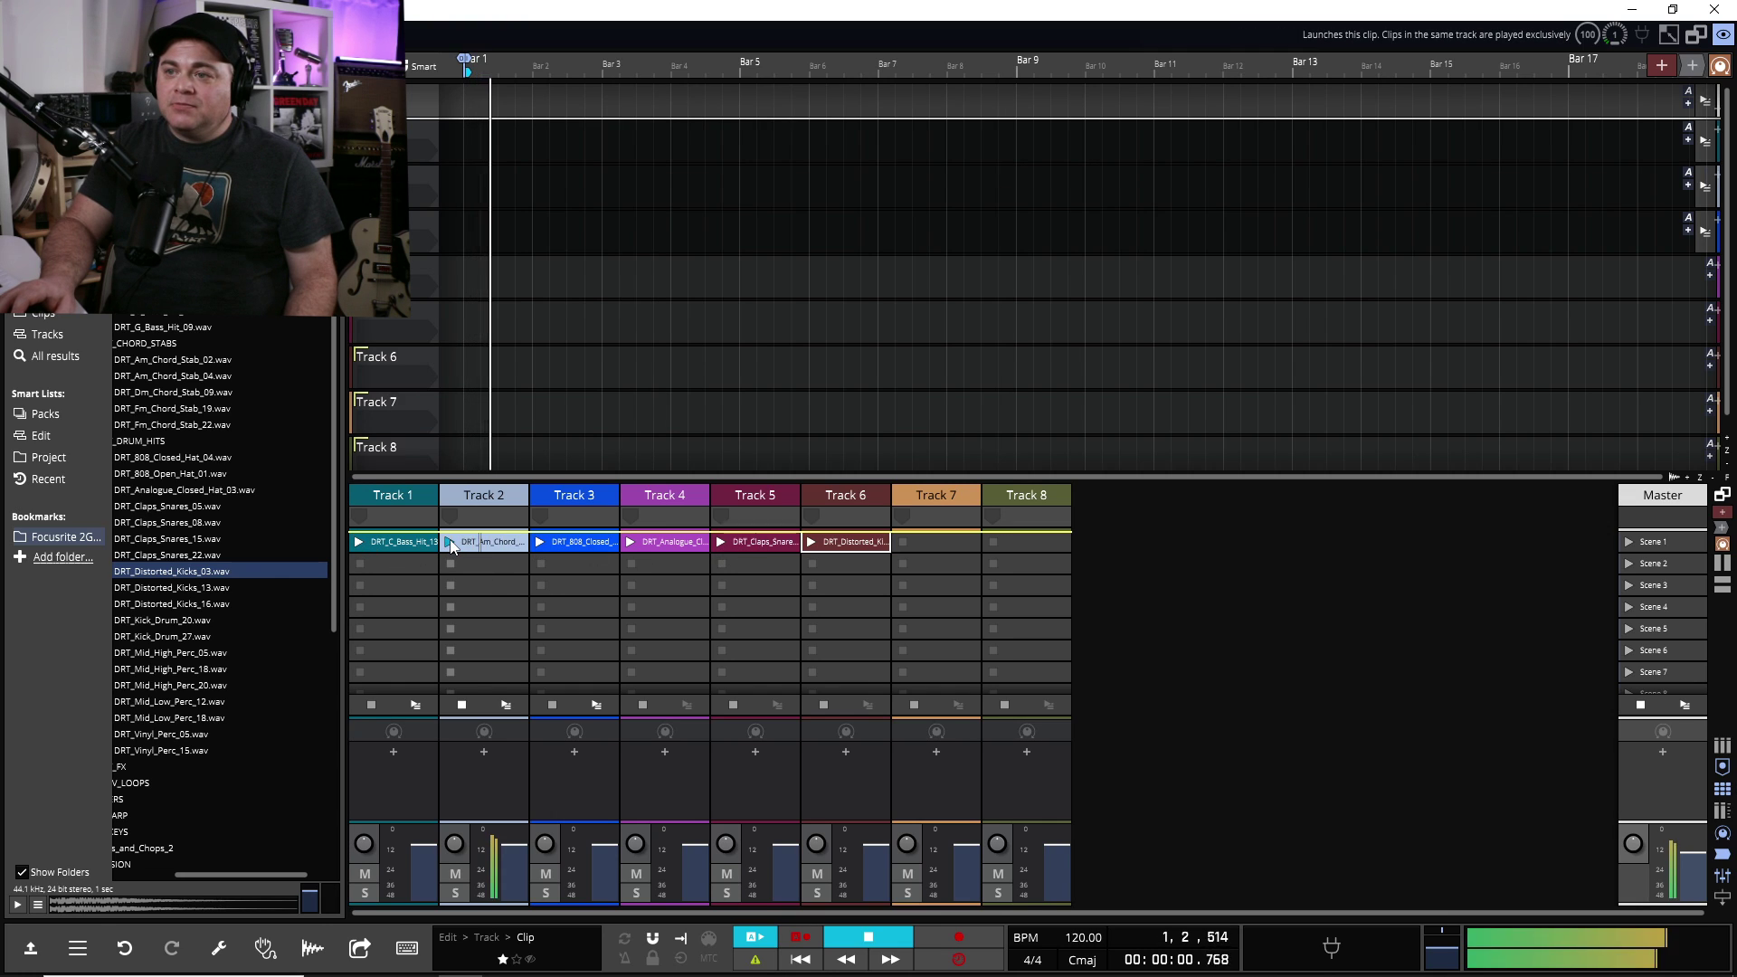
{"action": "left_click", "coordinate": [463, 708]}
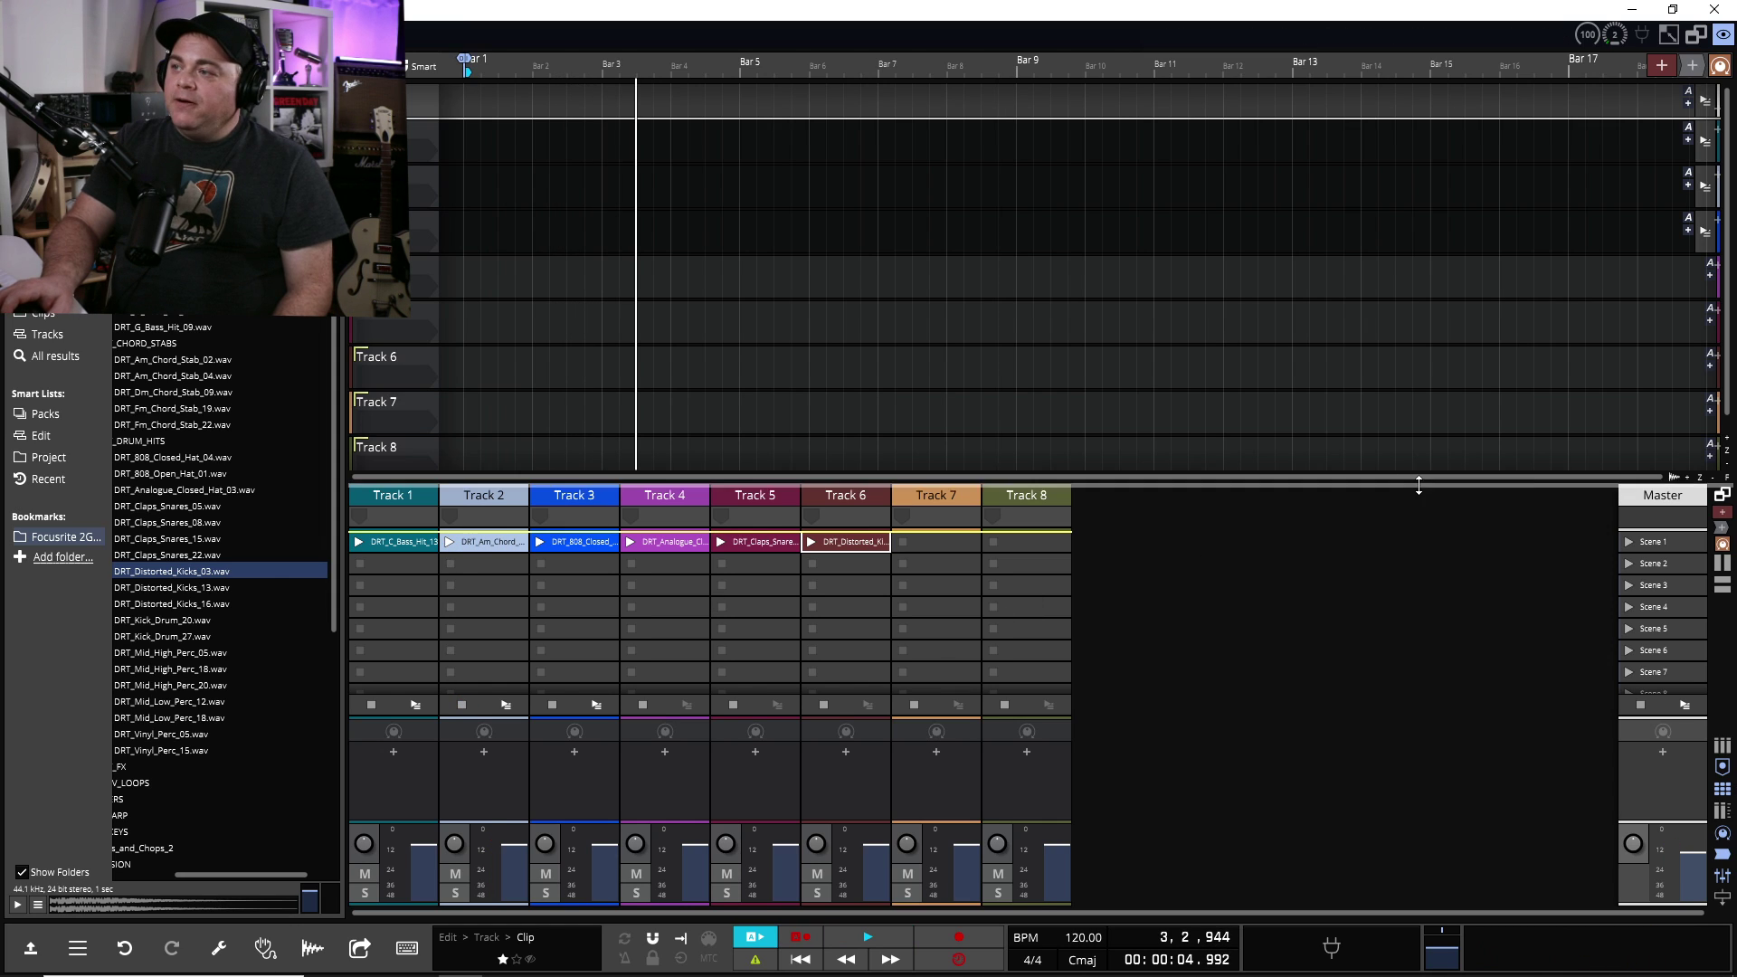
{"action": "left_click", "coordinate": [1626, 543]}
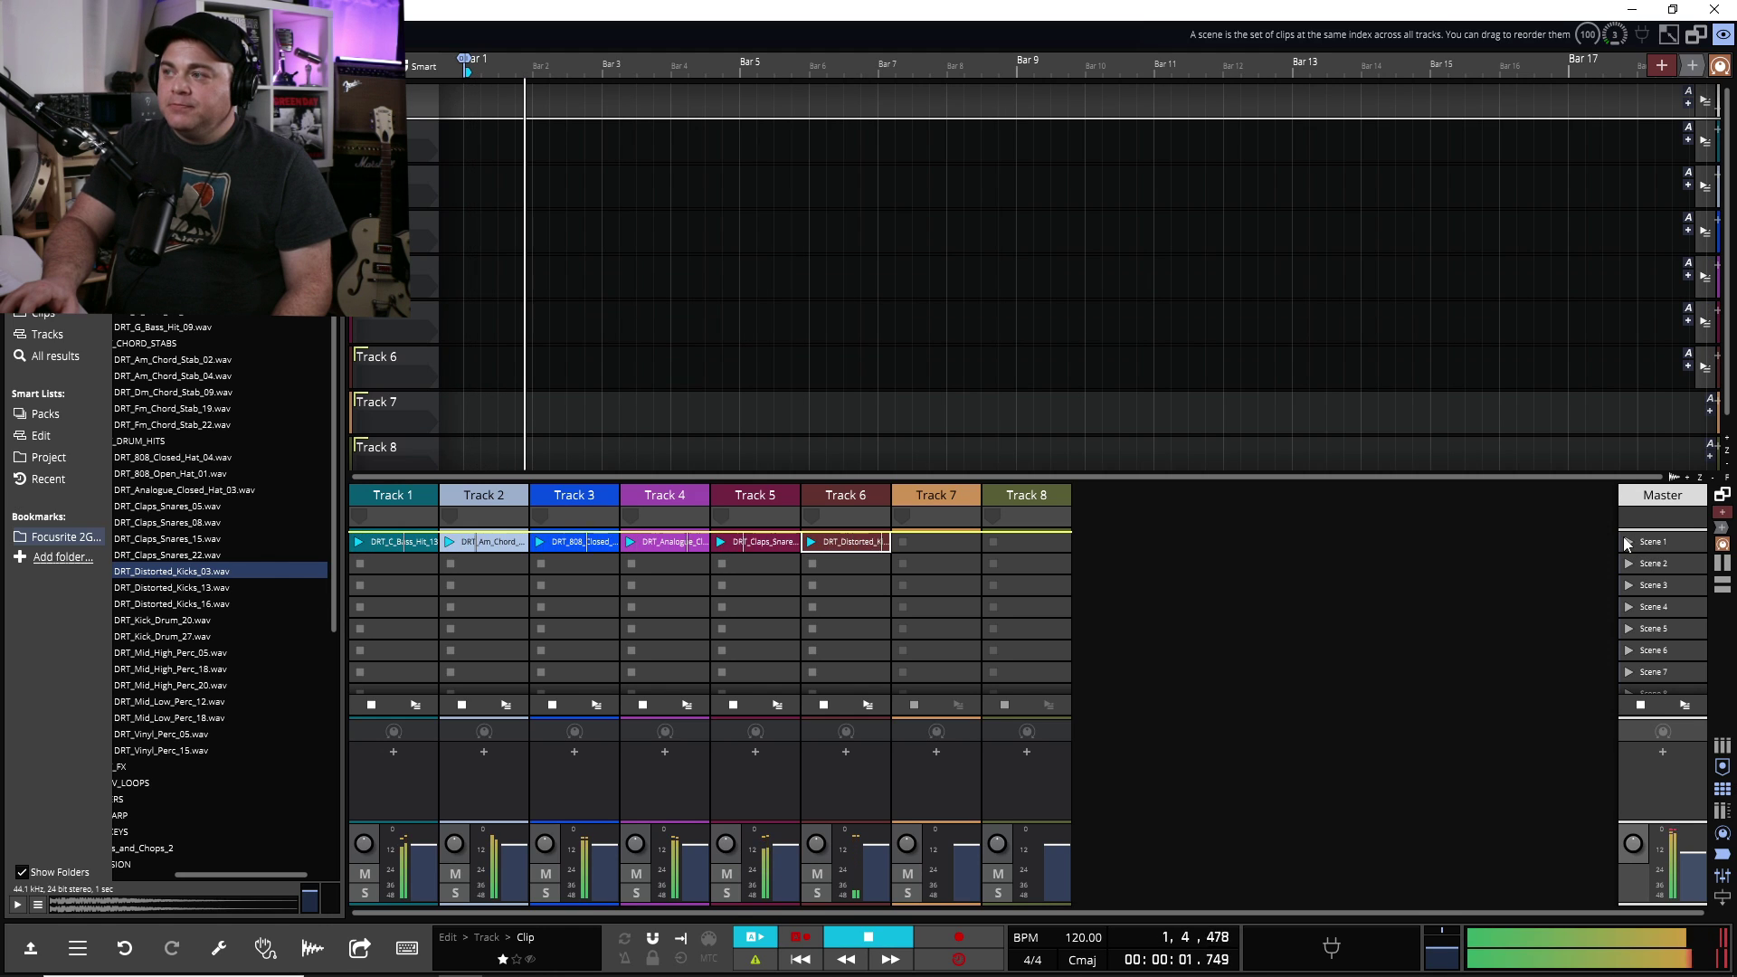
{"action": "key", "text": "space"}
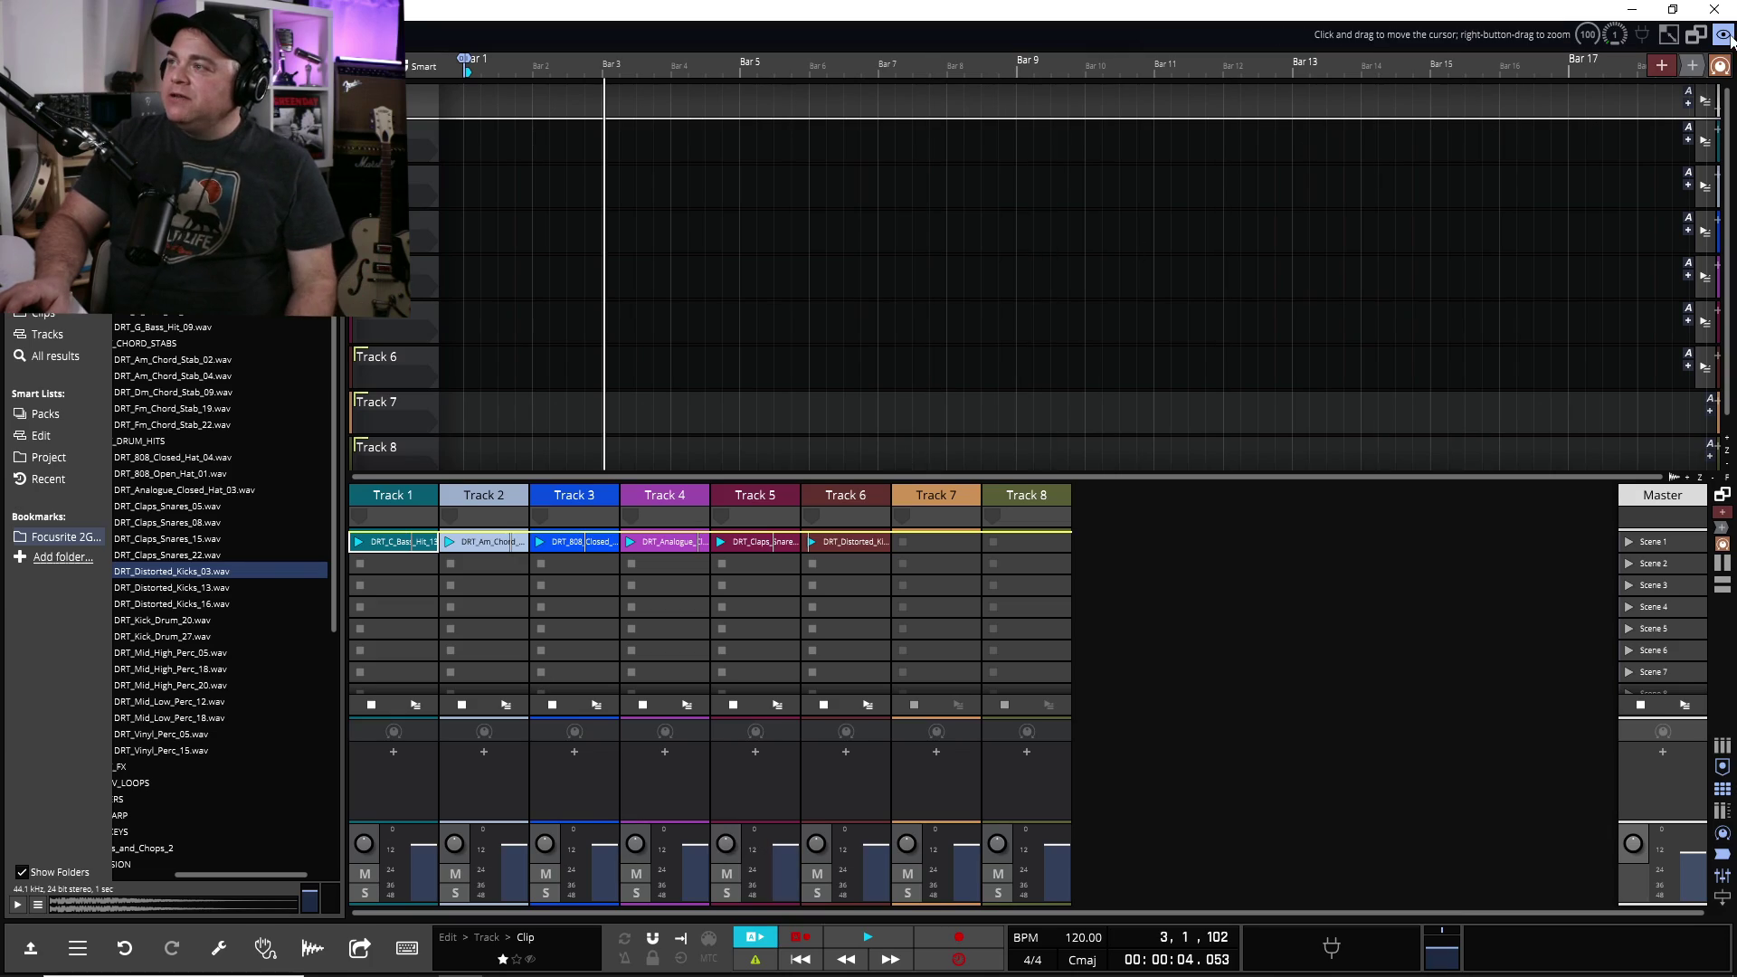
Hide both the sample browser and the mixer panel from the eye menu
{"action": "mouse_move", "coordinate": [1726, 36]}
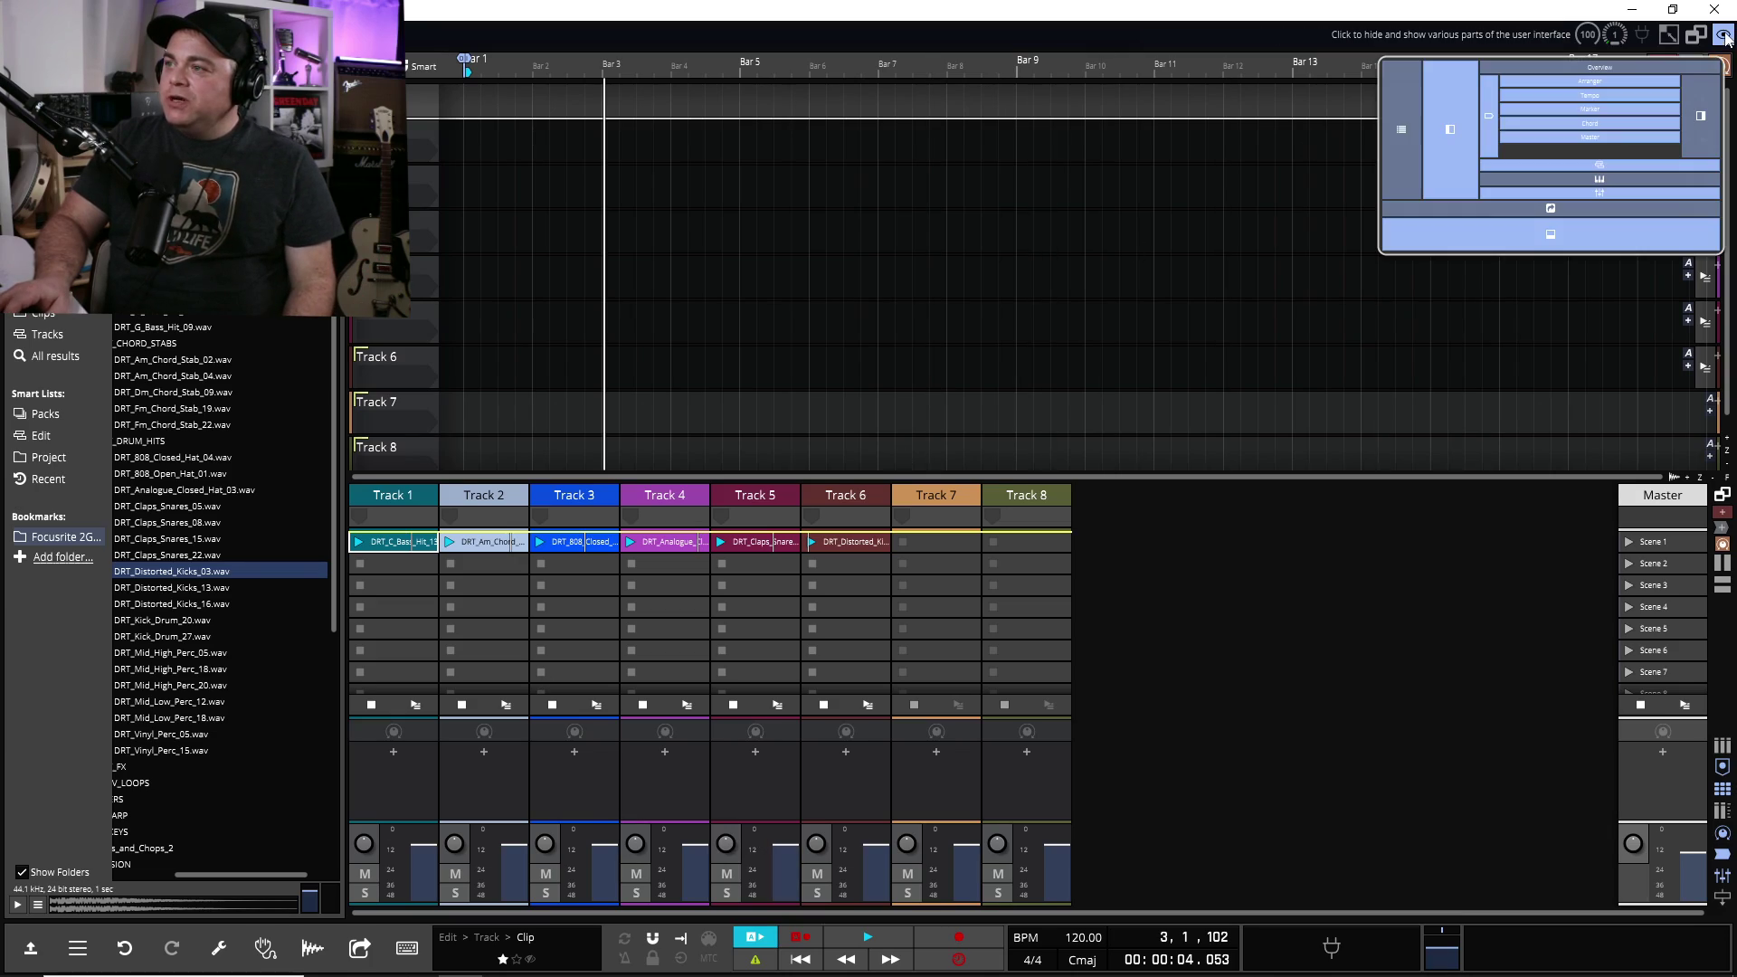
{"action": "left_click", "coordinate": [1473, 143]}
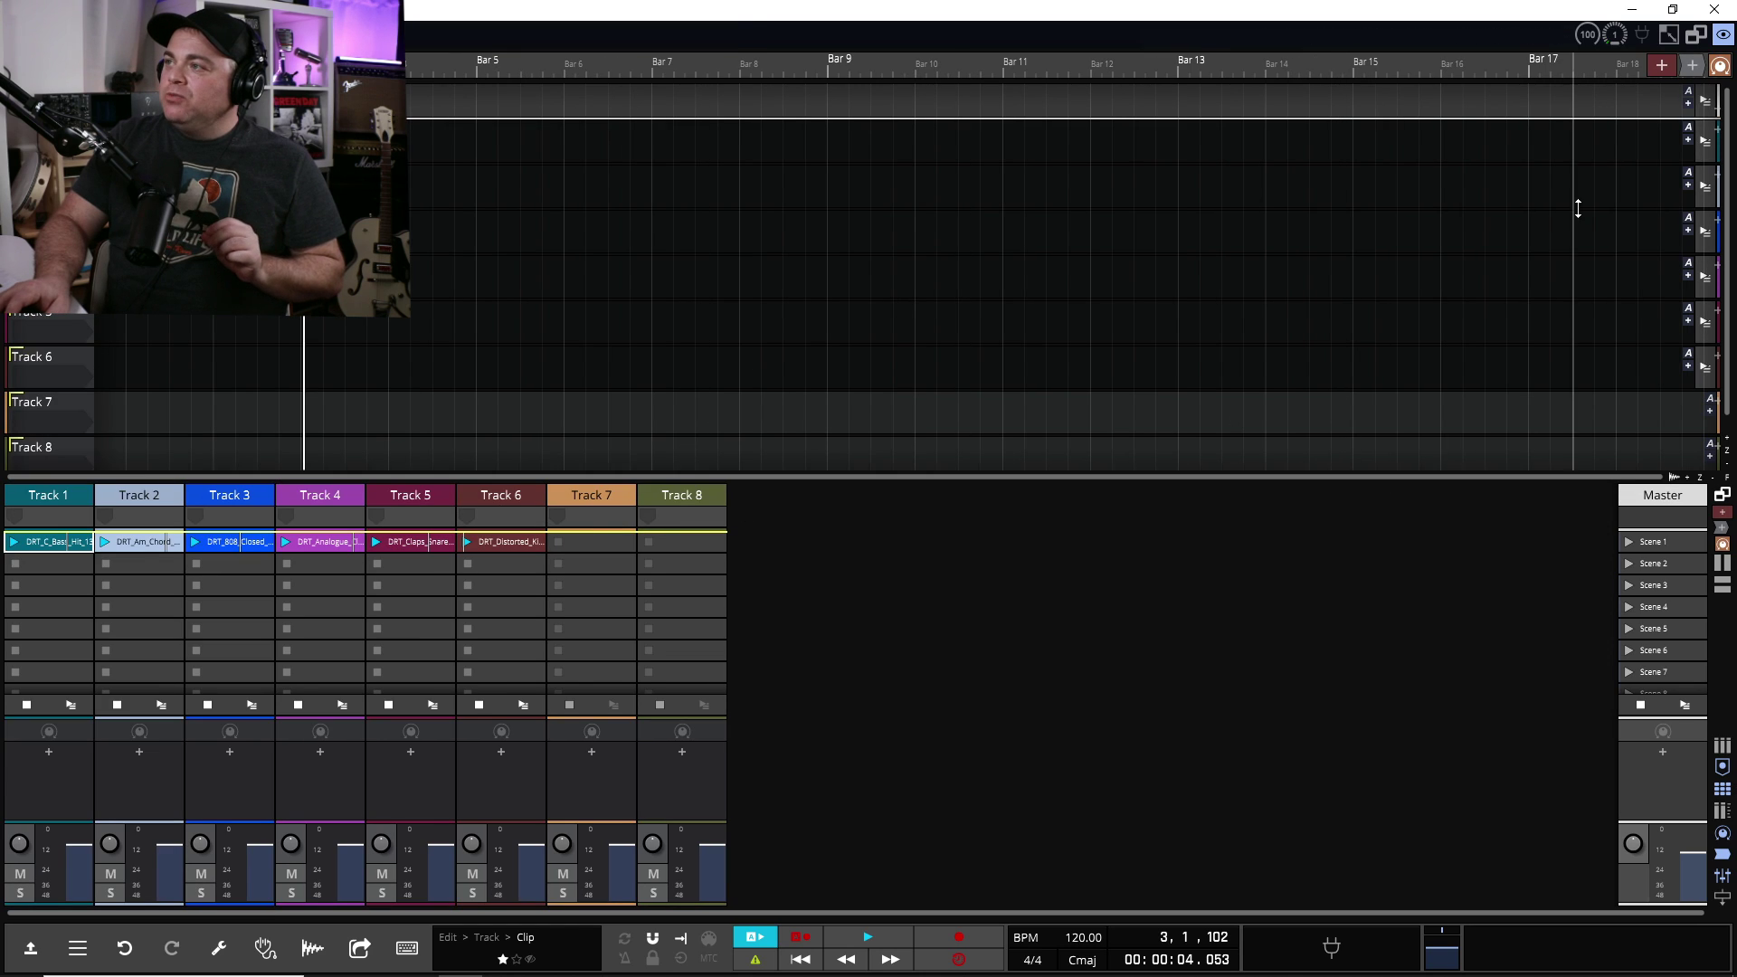
{"action": "mouse_move", "coordinate": [1724, 34]}
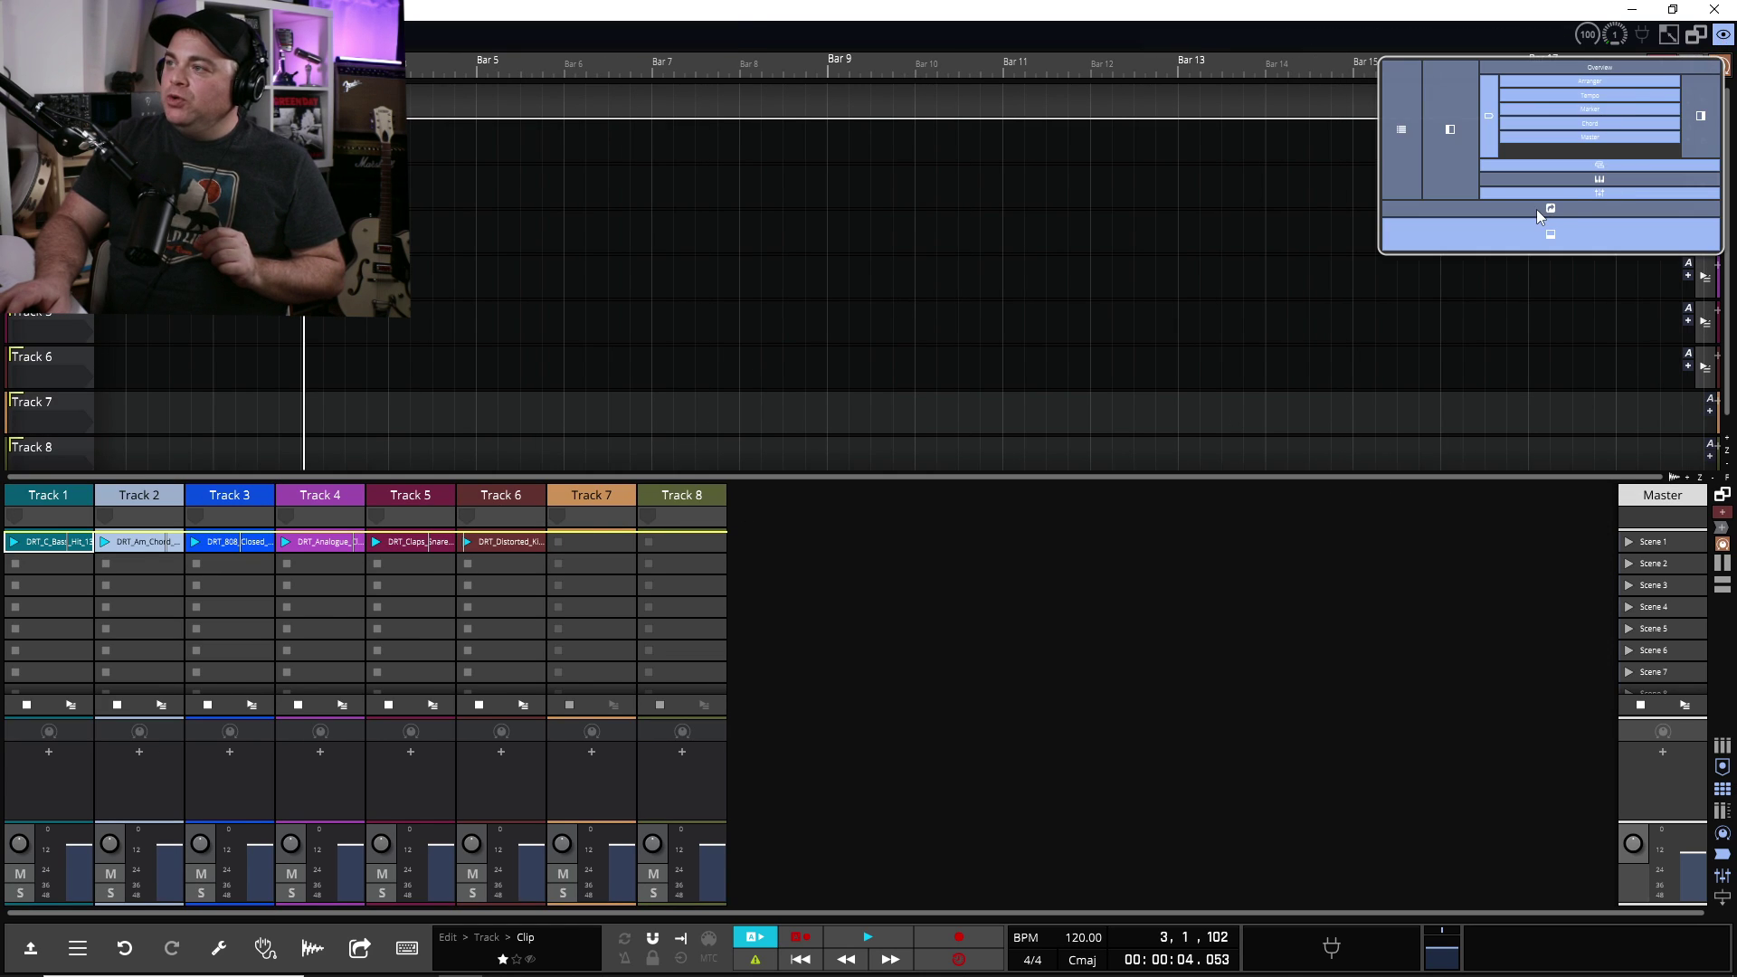
{"action": "left_click", "coordinate": [1590, 193]}
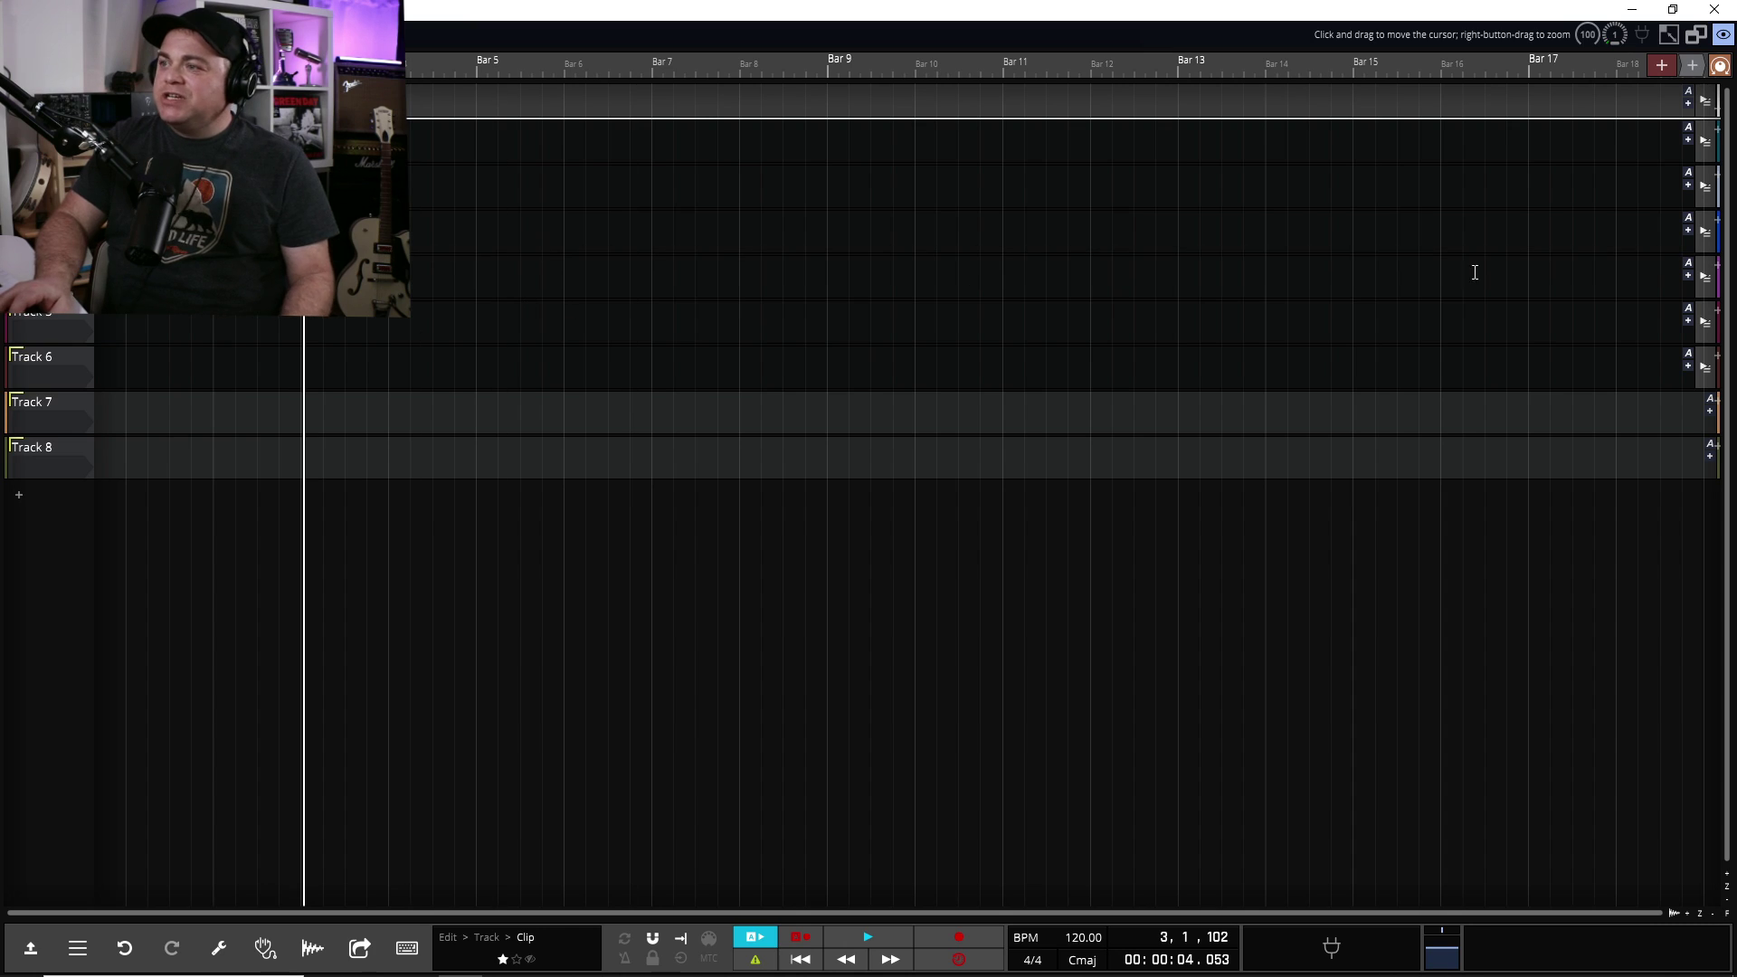
On the Projects home page, try the light colour scheme, then return to dark
{"action": "left_click", "coordinate": [55, 35]}
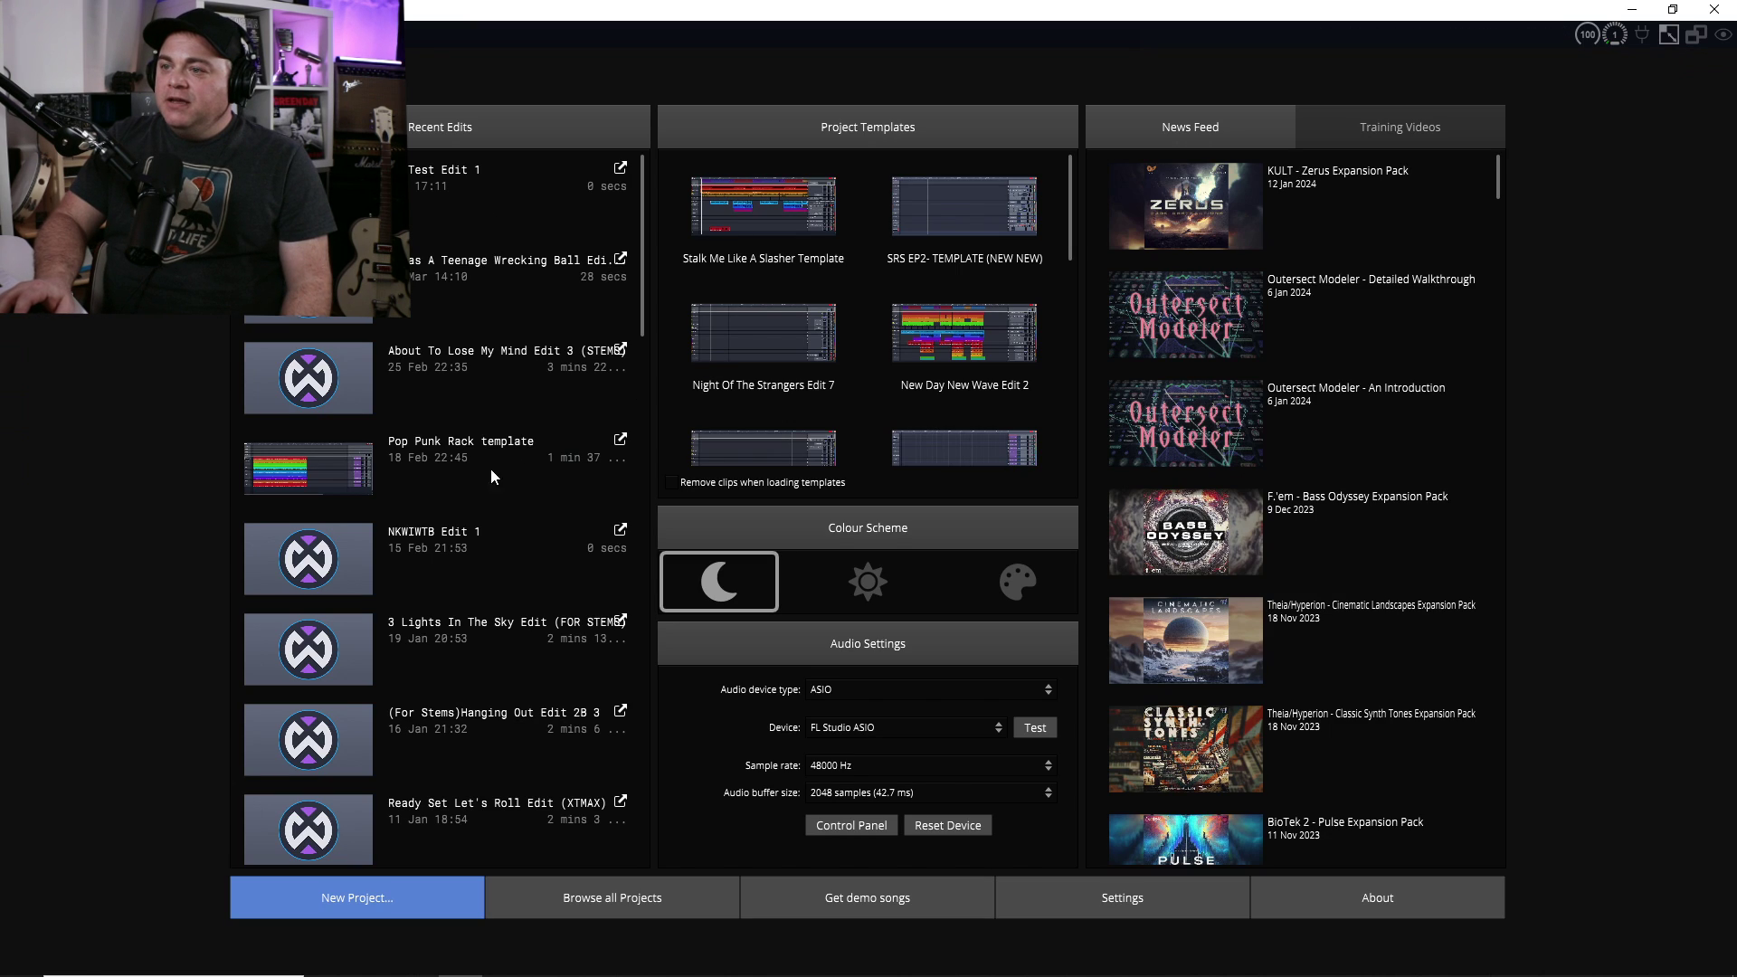
{"action": "left_click", "coordinate": [866, 591]}
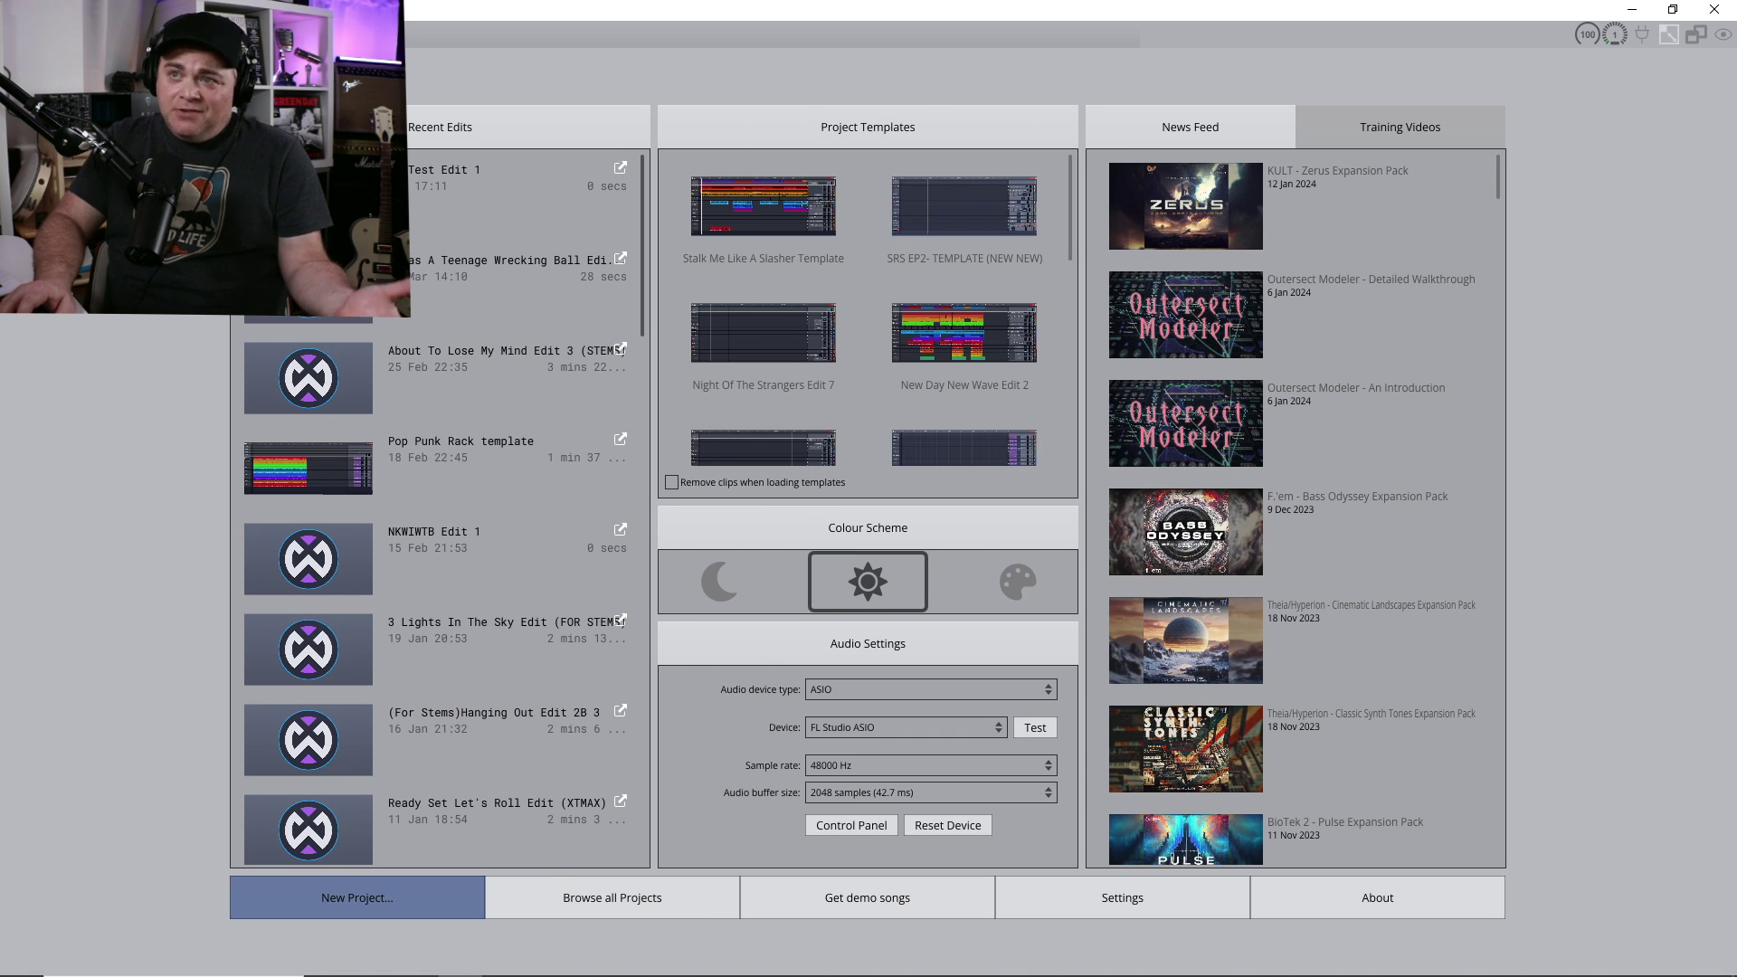
{"action": "left_click", "coordinate": [728, 579]}
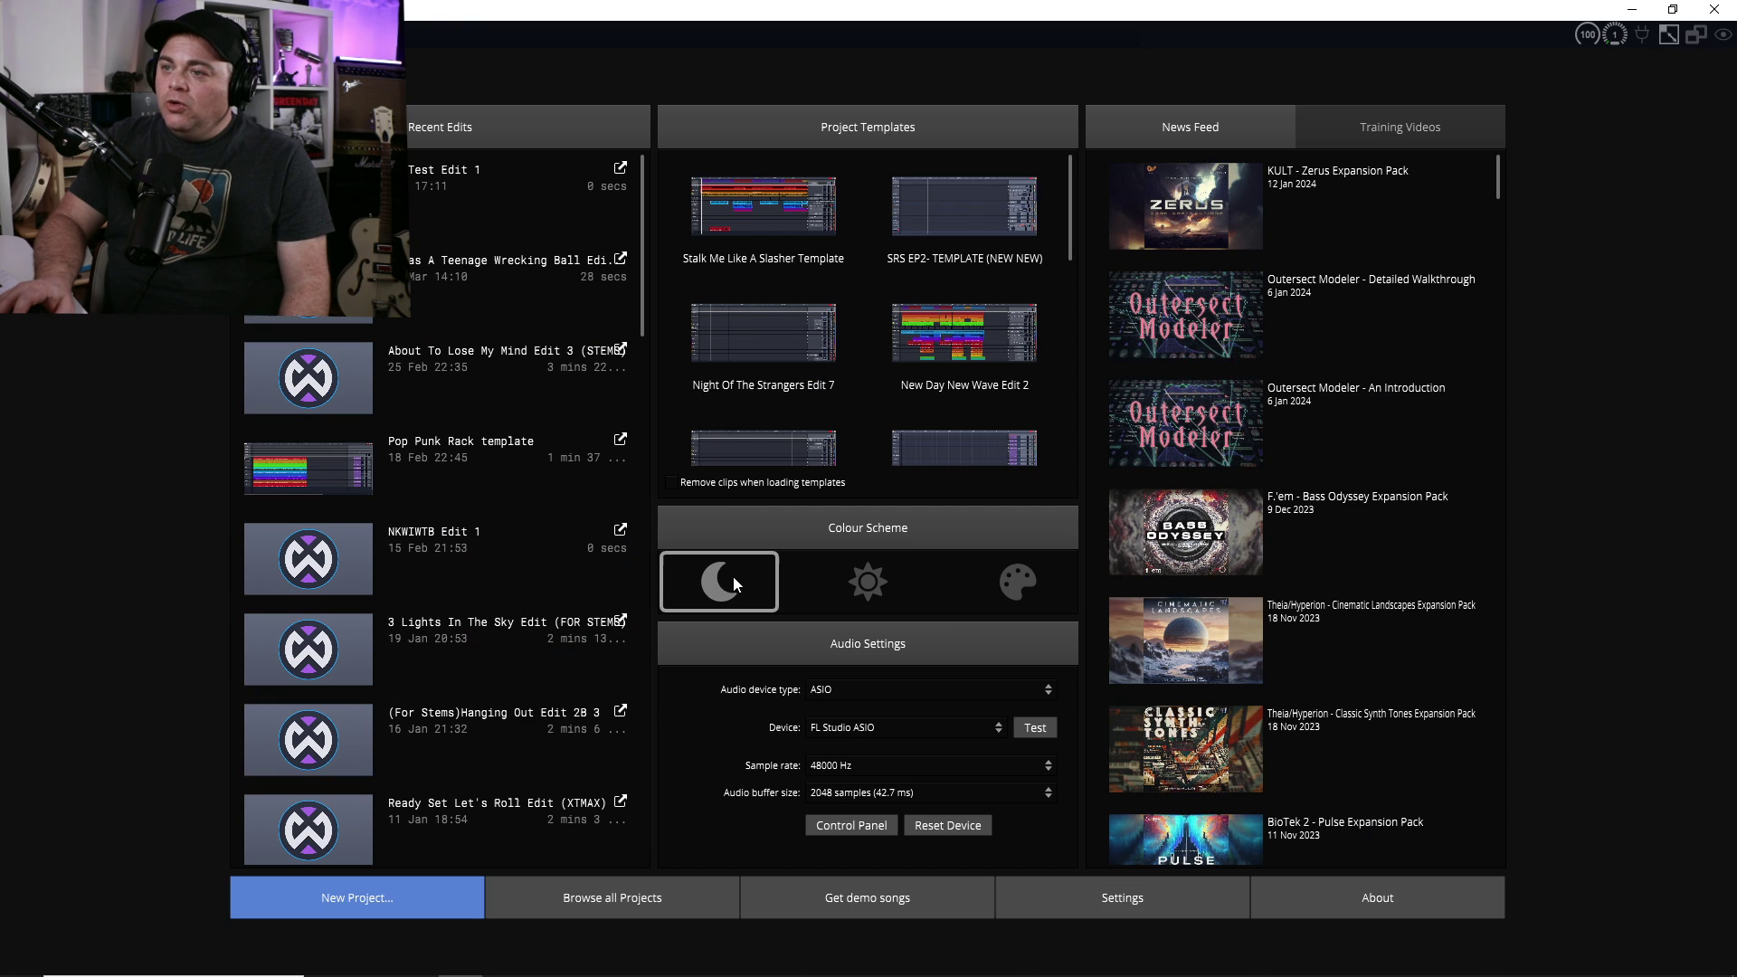
Preview the Grey, Waveform 12 and Alien (Dark) presets, then restore Default and close
{"action": "left_click", "coordinate": [1013, 588]}
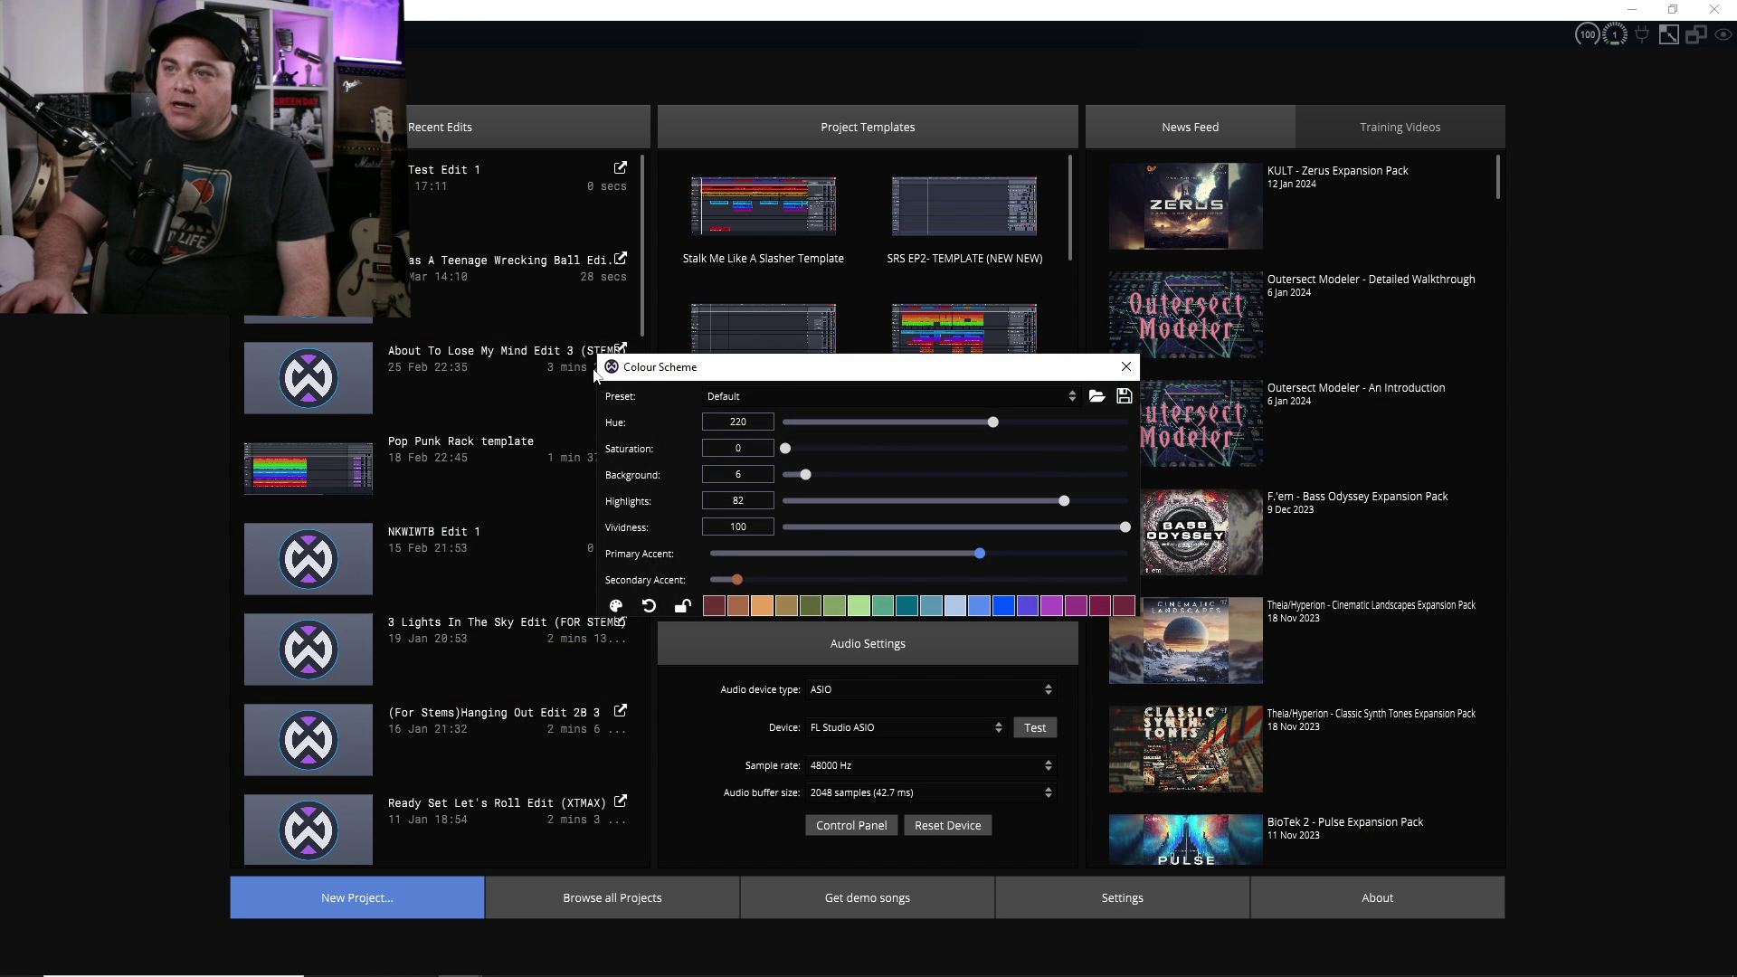
{"action": "left_click", "coordinate": [874, 402]}
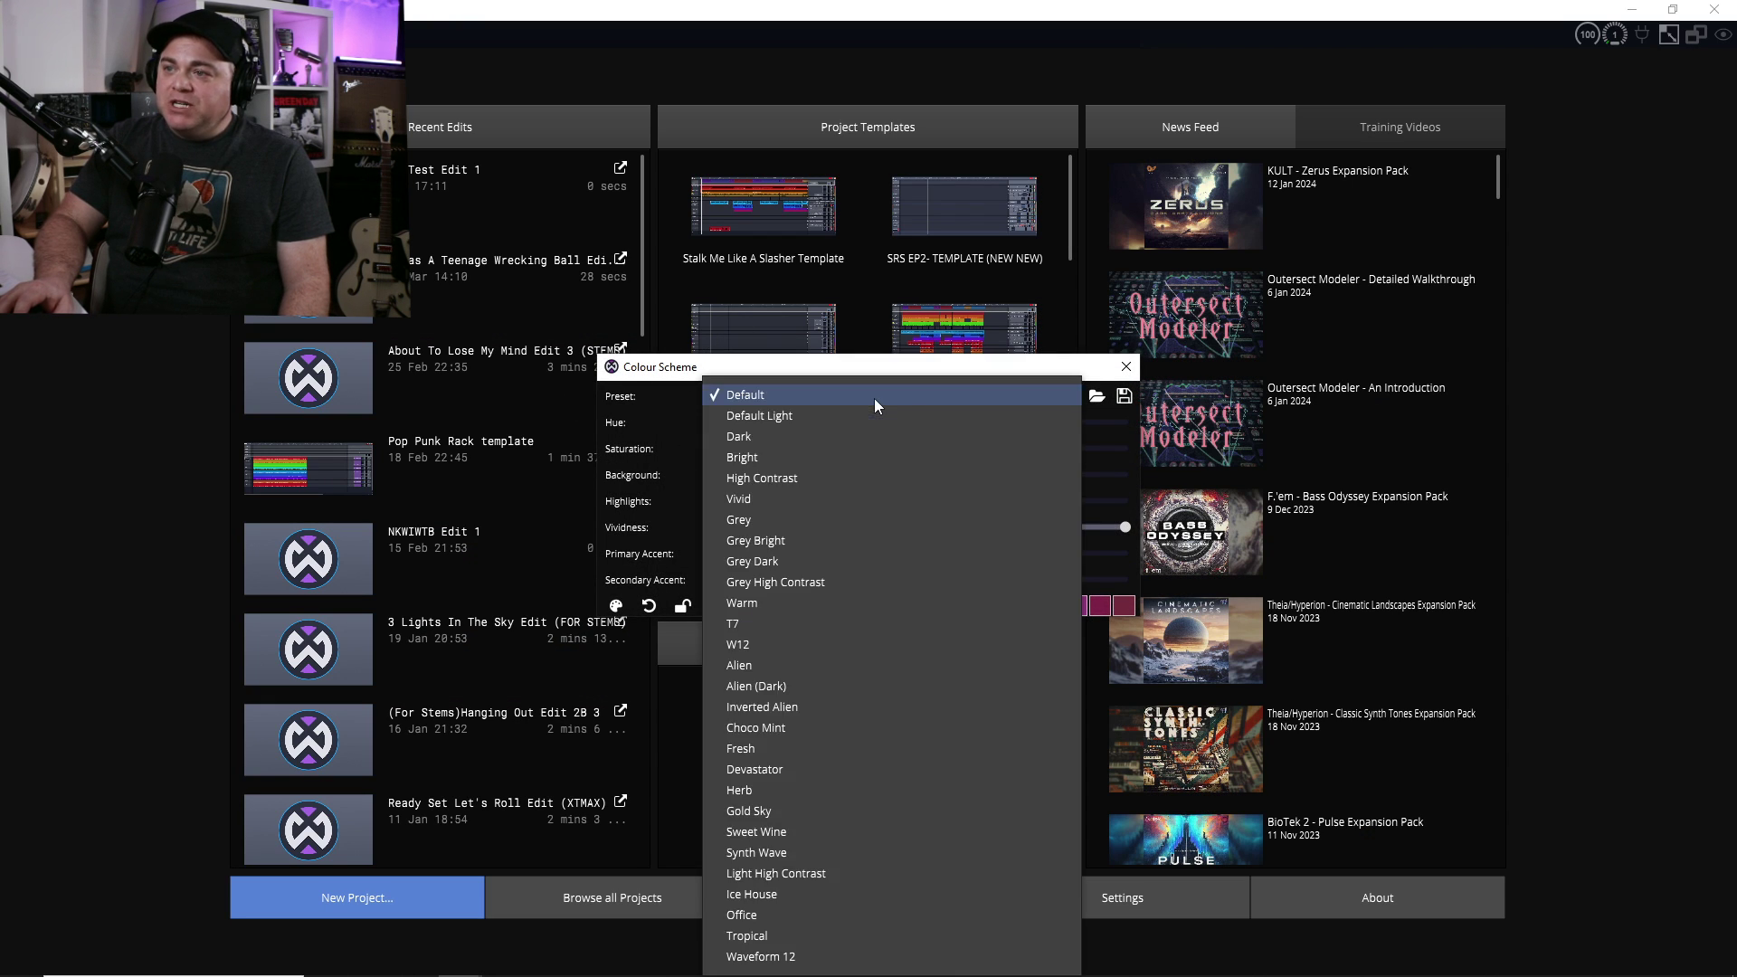
{"action": "left_click", "coordinate": [801, 519]}
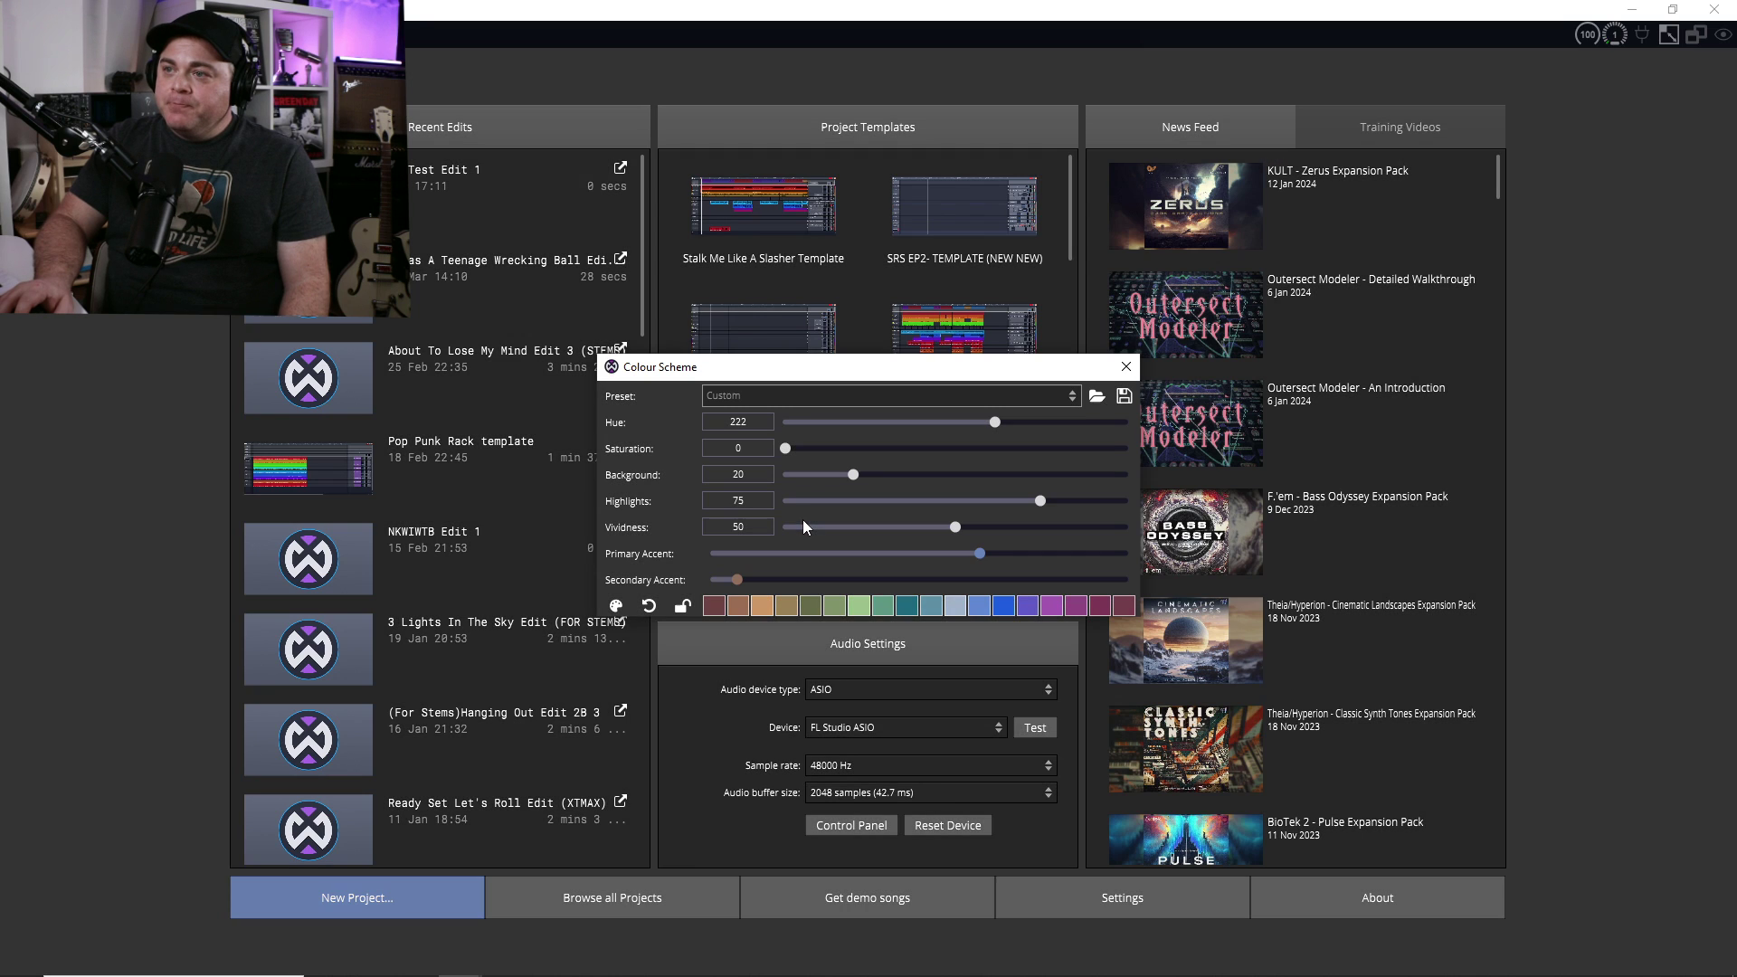
{"action": "left_click", "coordinate": [807, 398]}
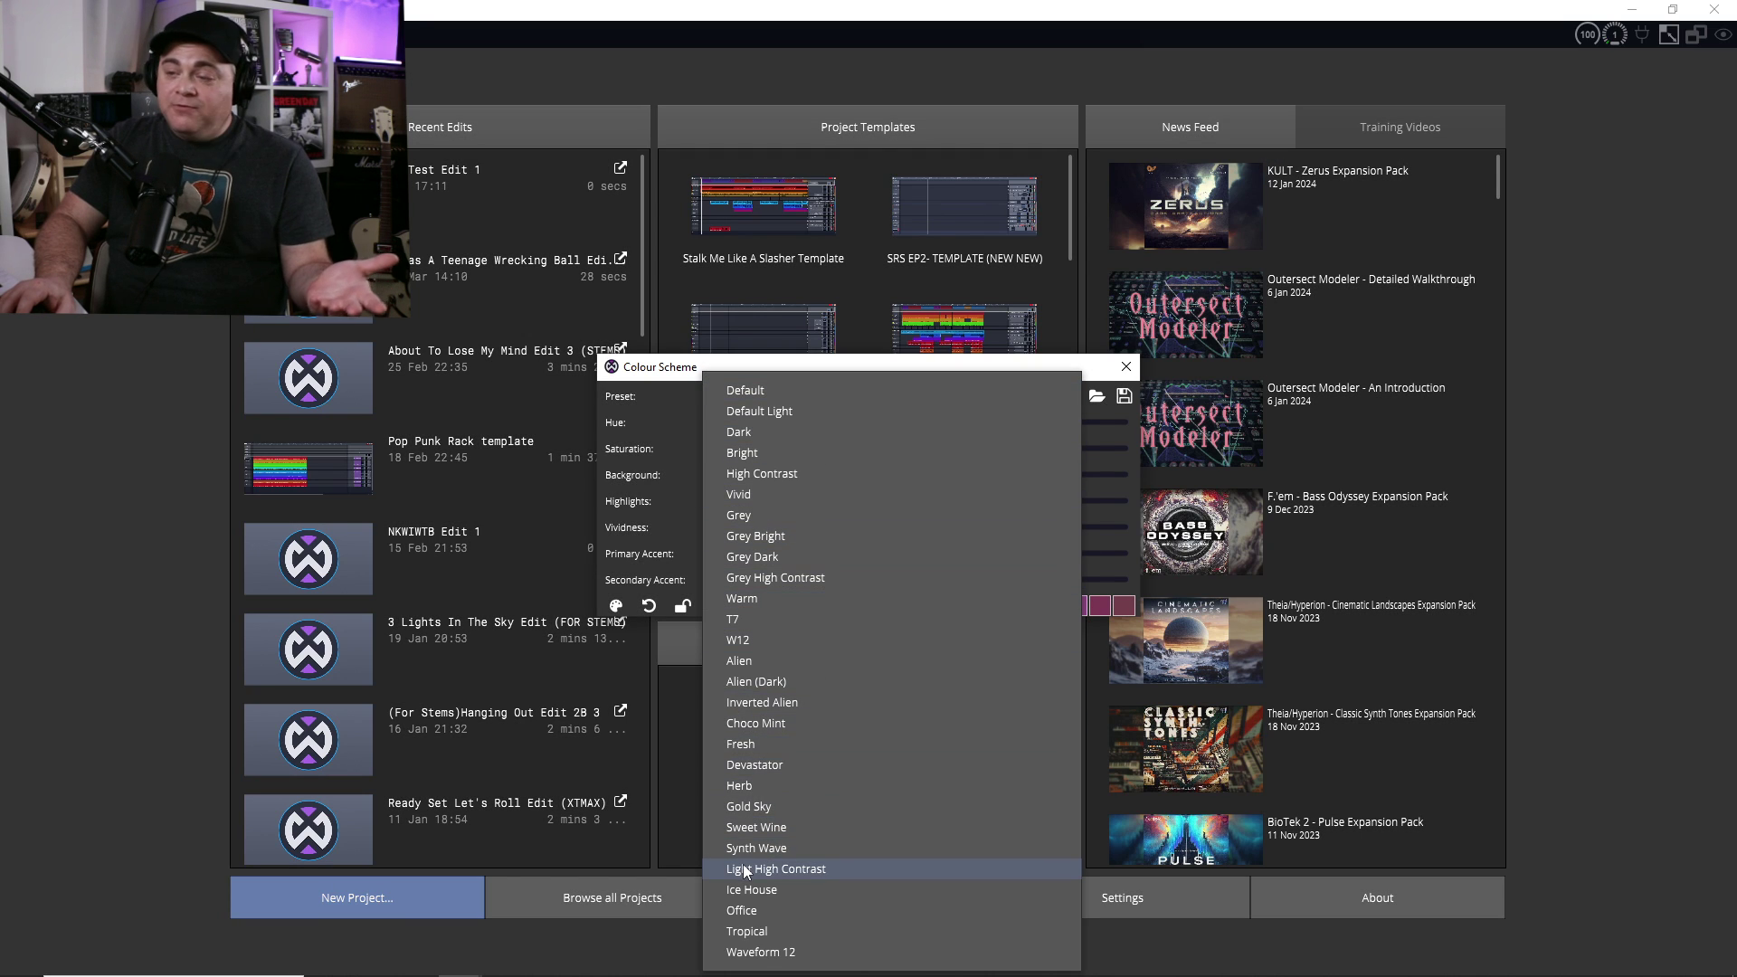
{"action": "left_click", "coordinate": [774, 949]}
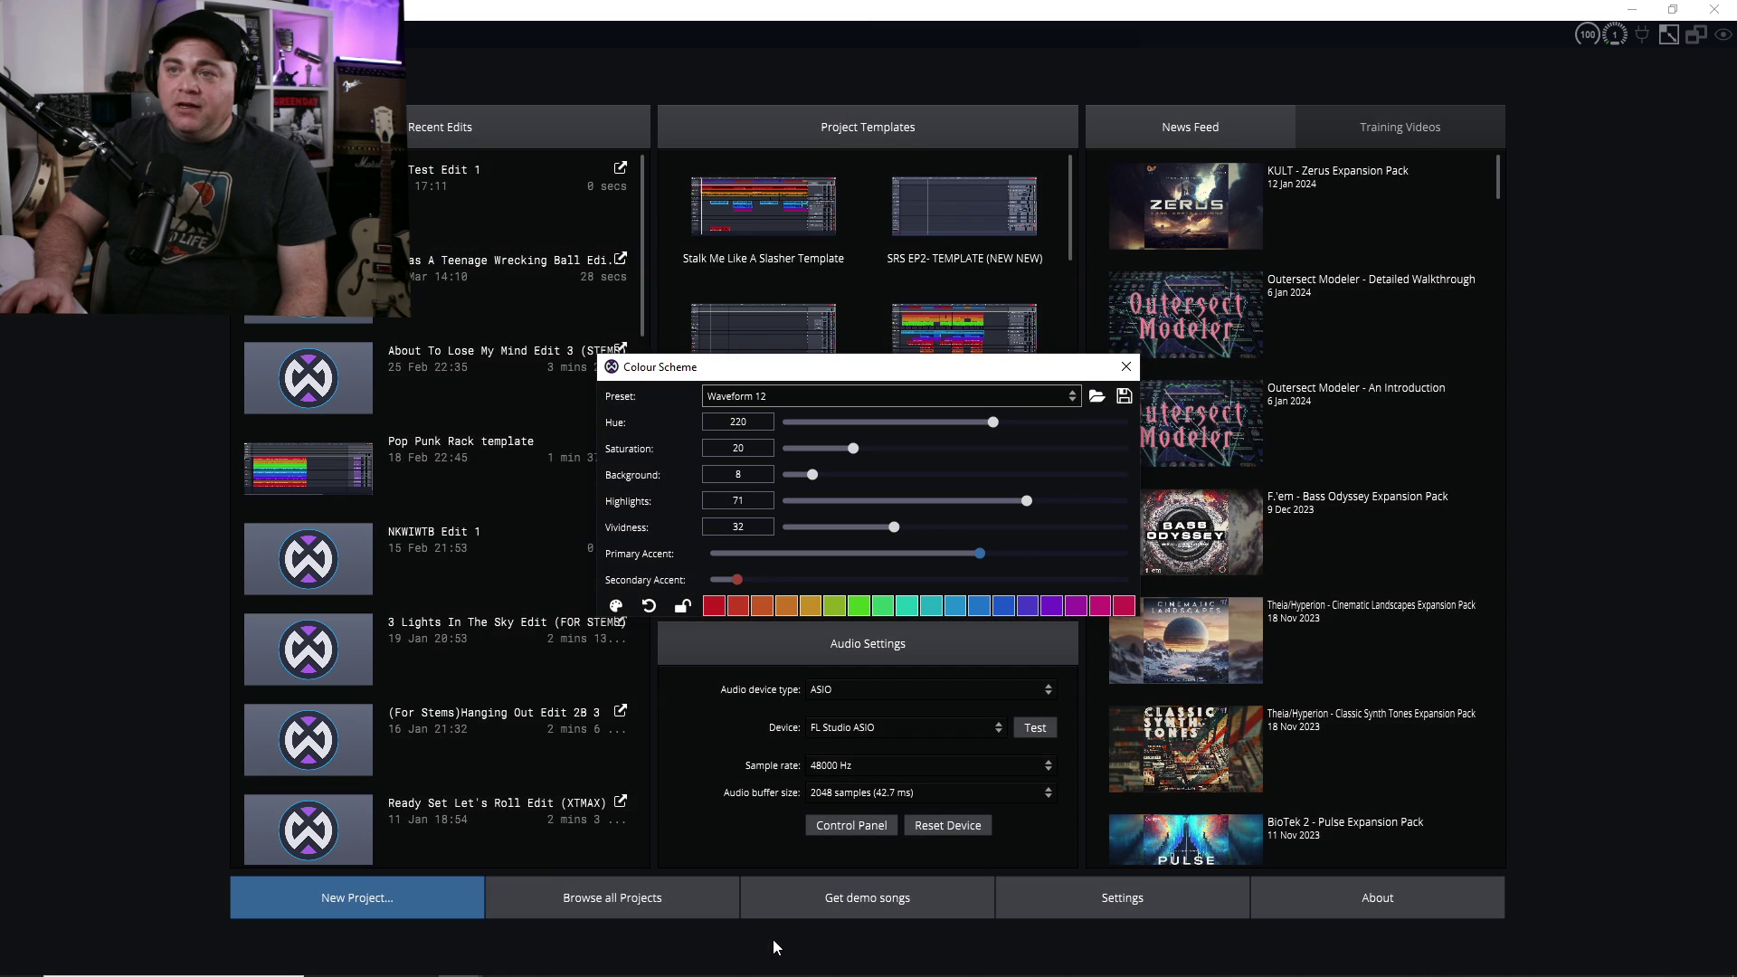
{"action": "left_click", "coordinate": [840, 398]}
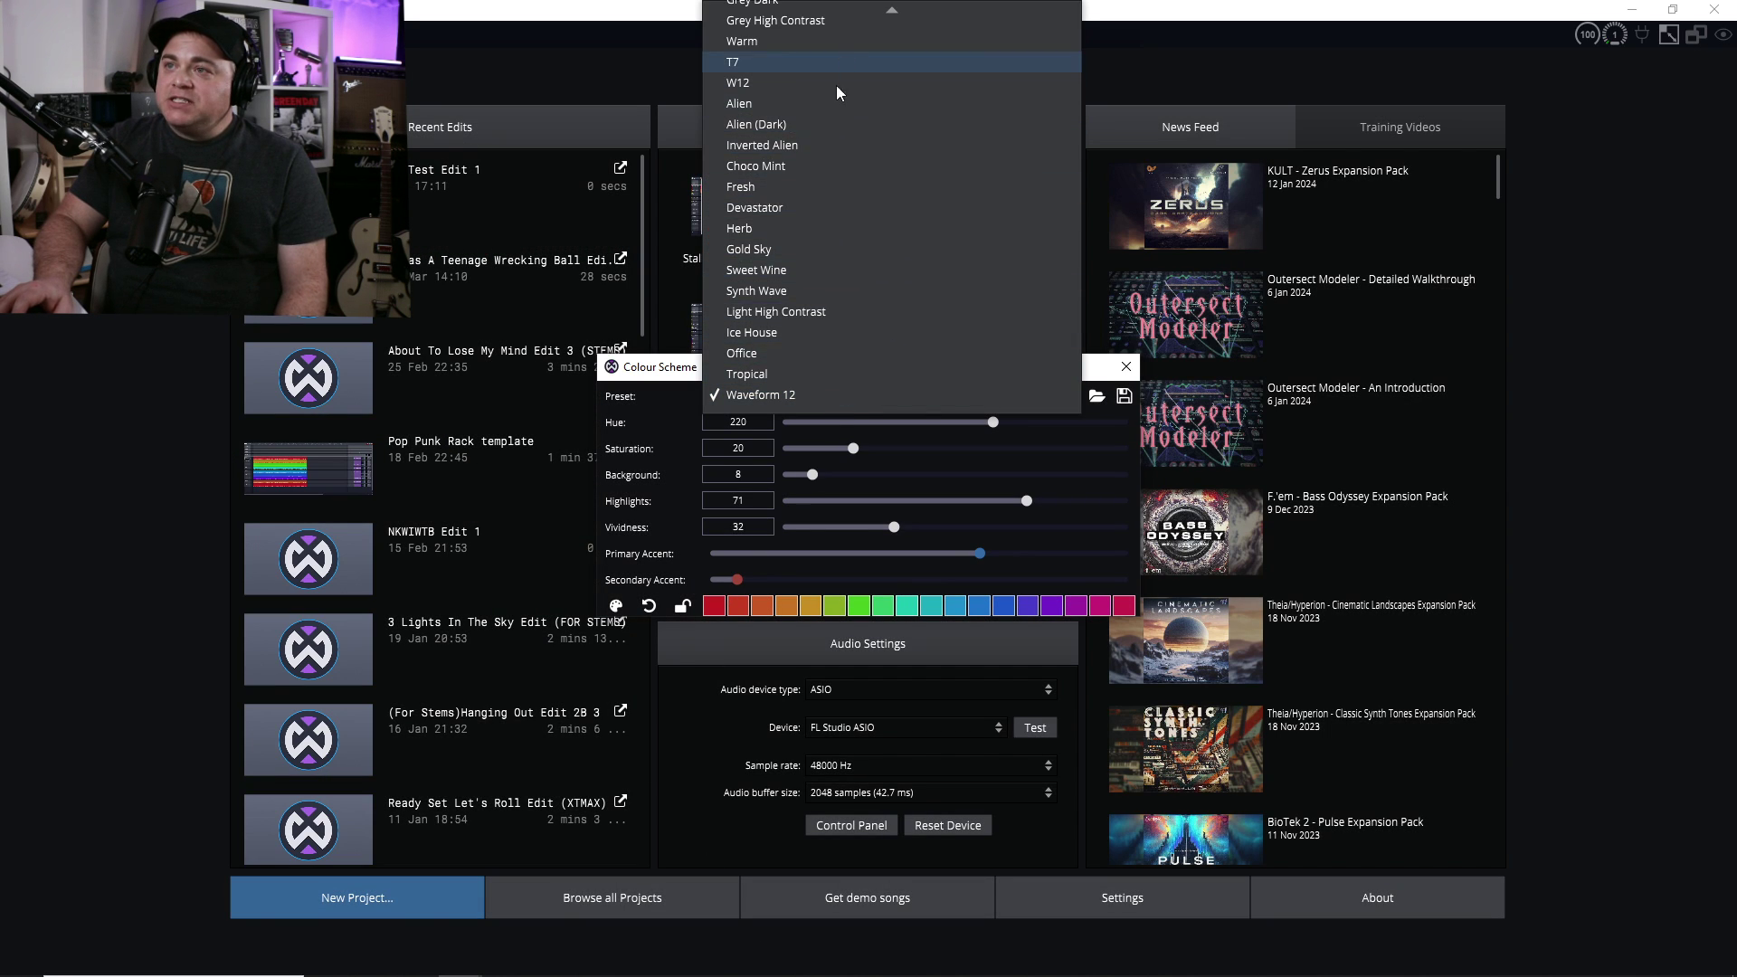
{"action": "left_click", "coordinate": [791, 127]}
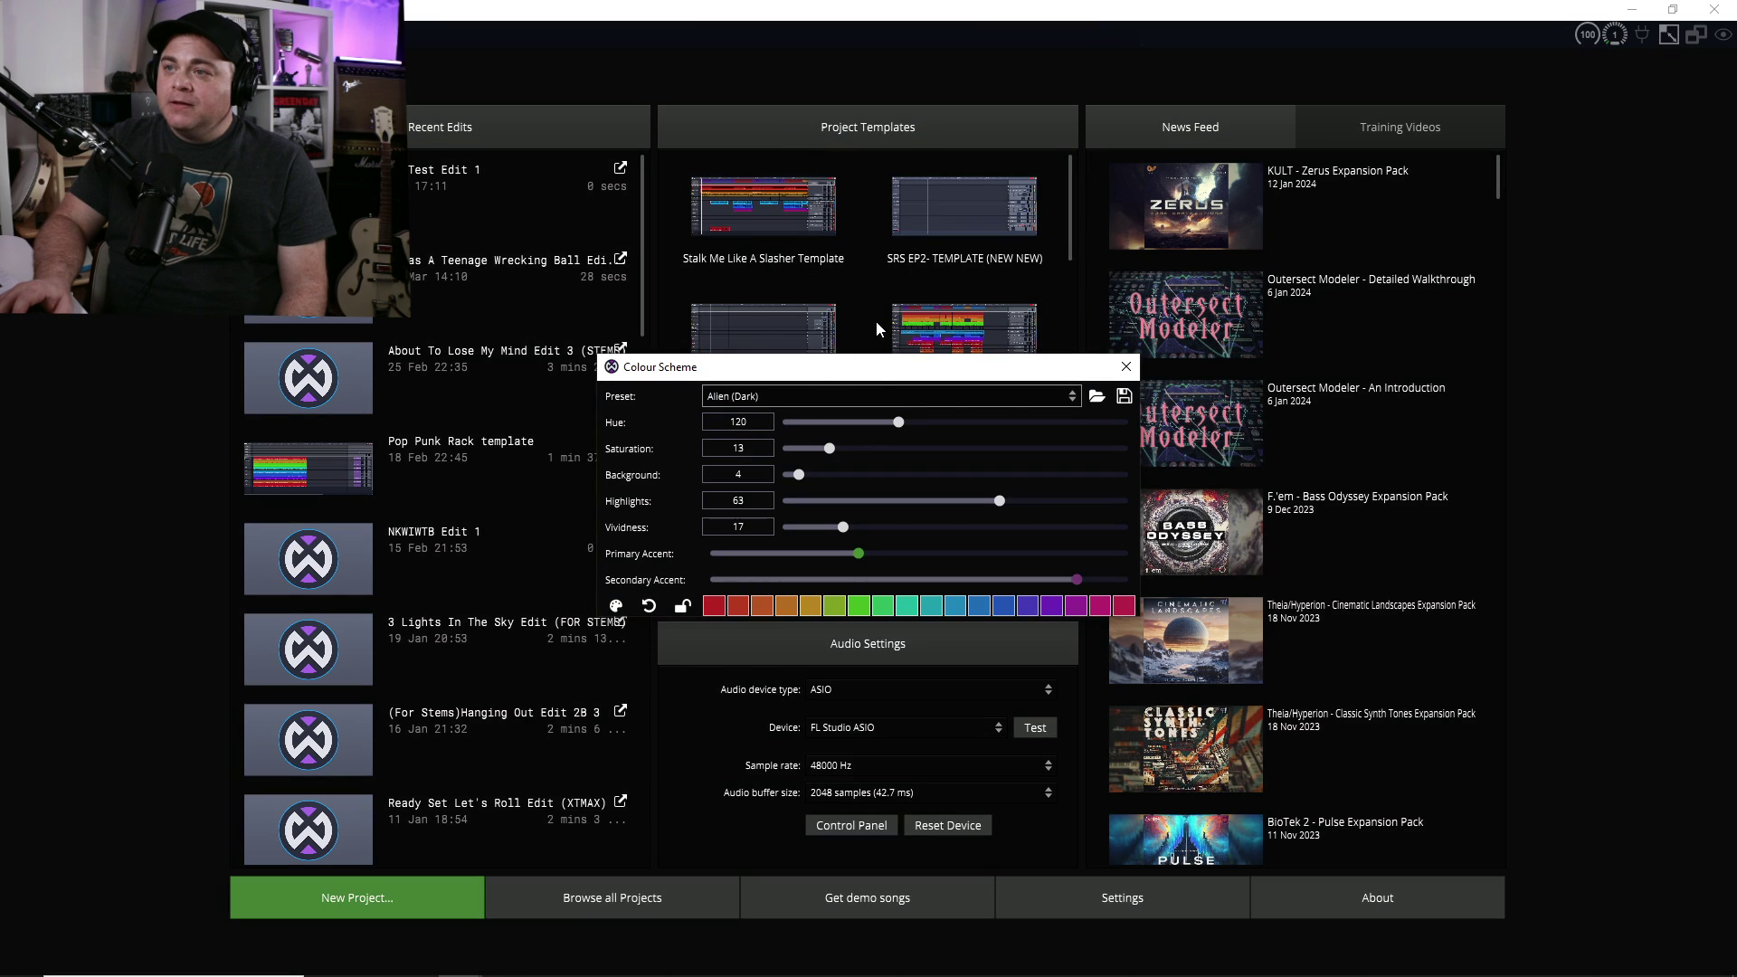
{"action": "left_click", "coordinate": [864, 398]}
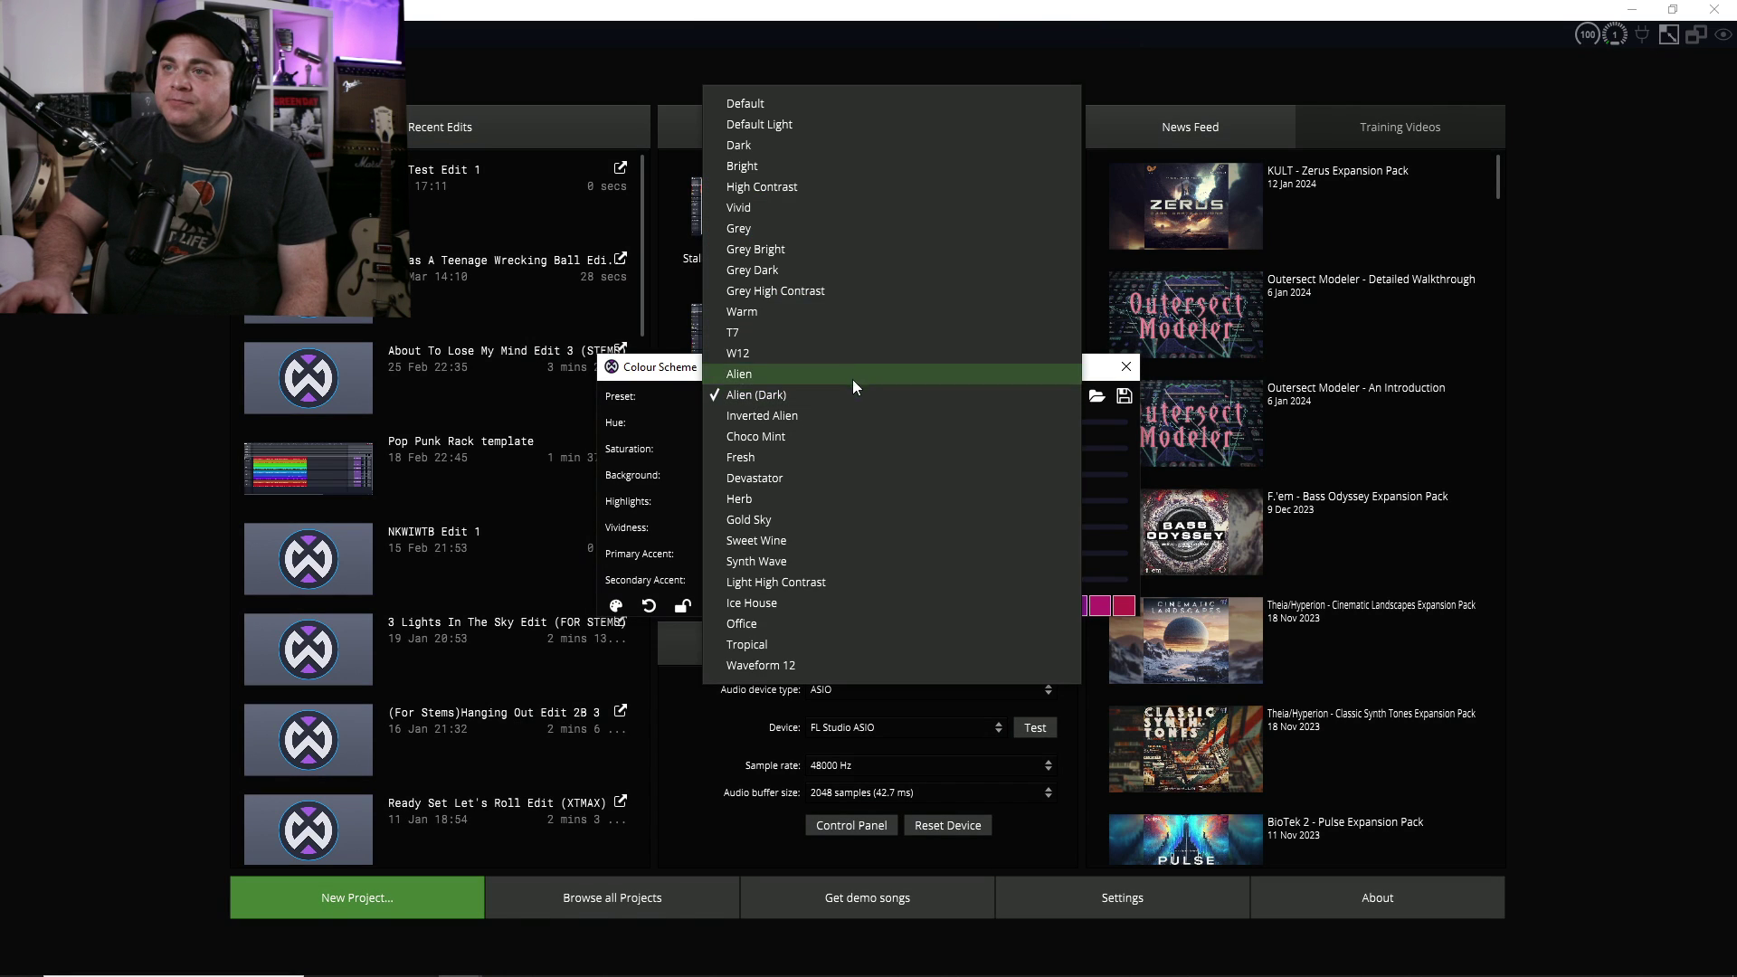
{"action": "left_click", "coordinate": [767, 103]}
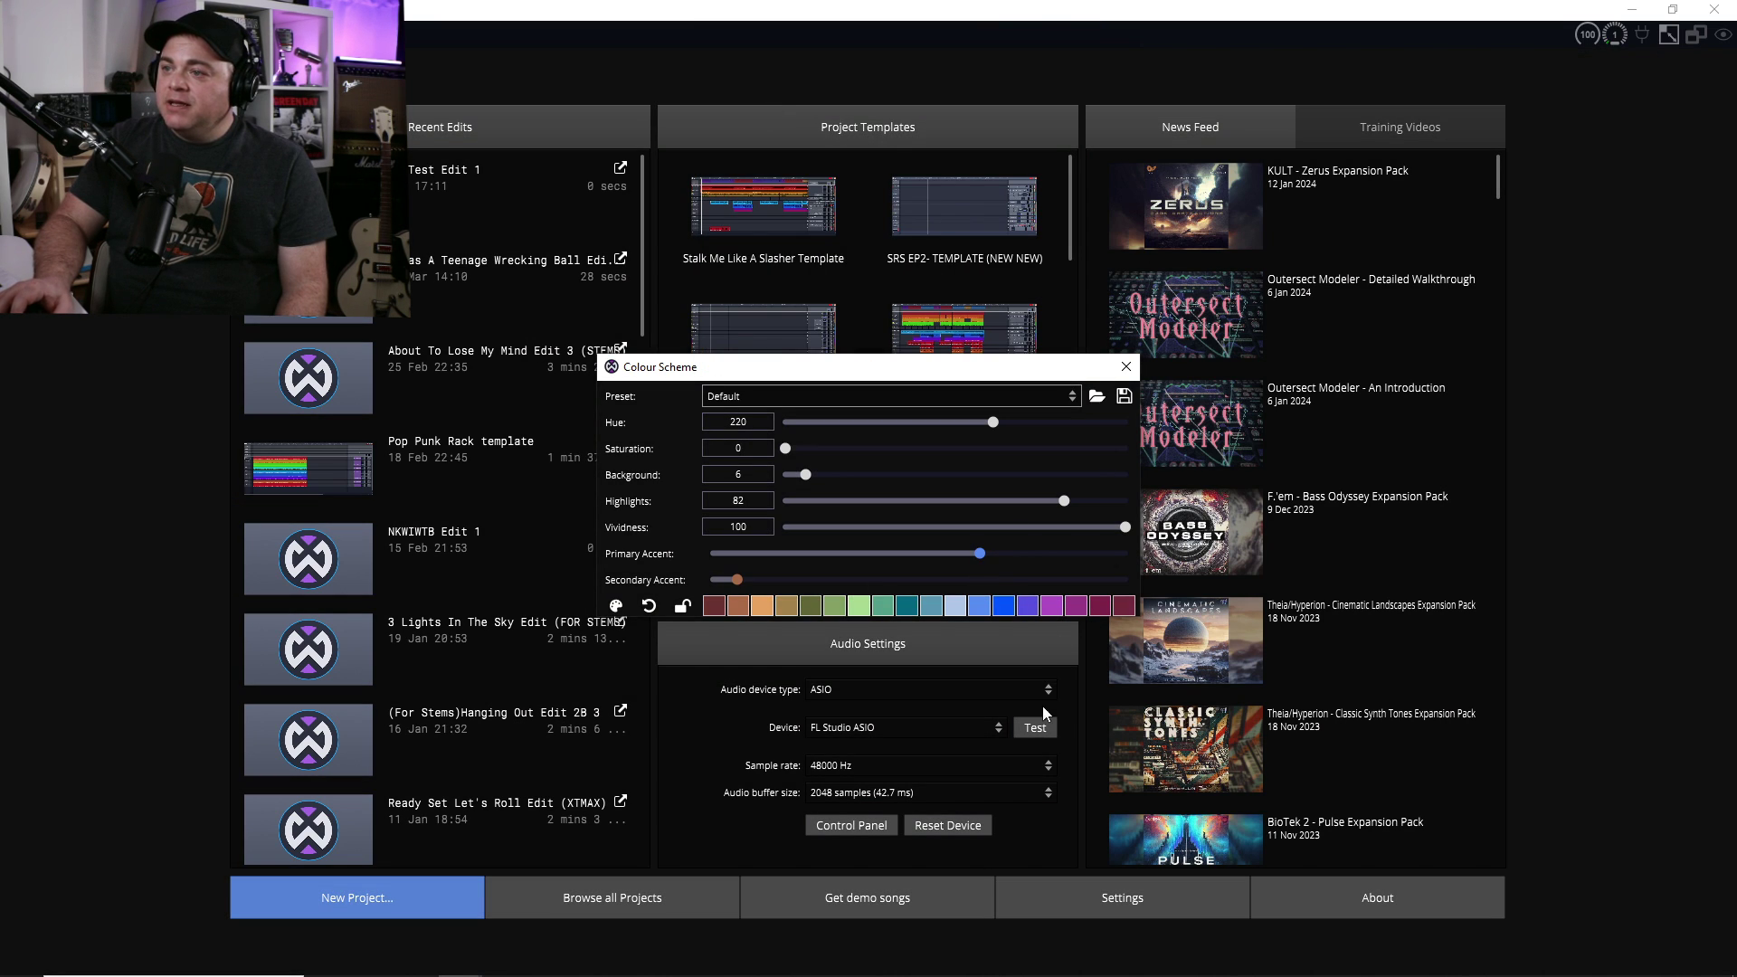
{"action": "left_click", "coordinate": [1126, 367]}
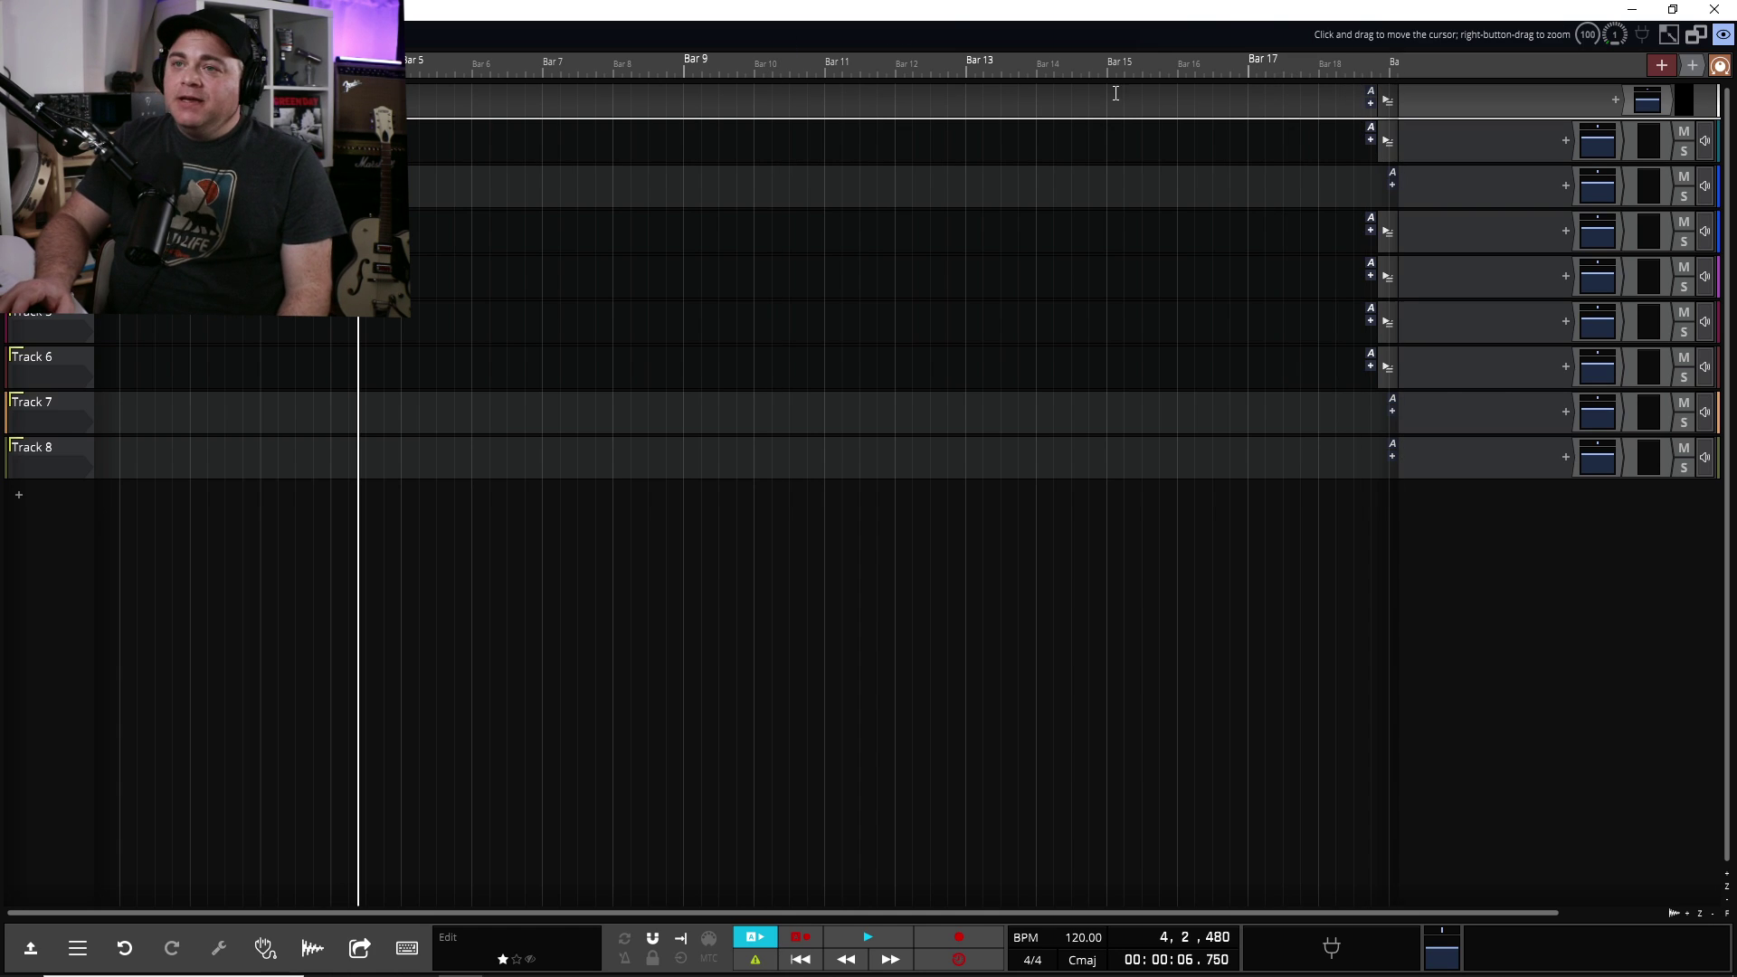
Add an empty automation lane under Track 2 assigned to Volume & Pan Plugin > Volume
{"action": "left_click", "coordinate": [1393, 187]}
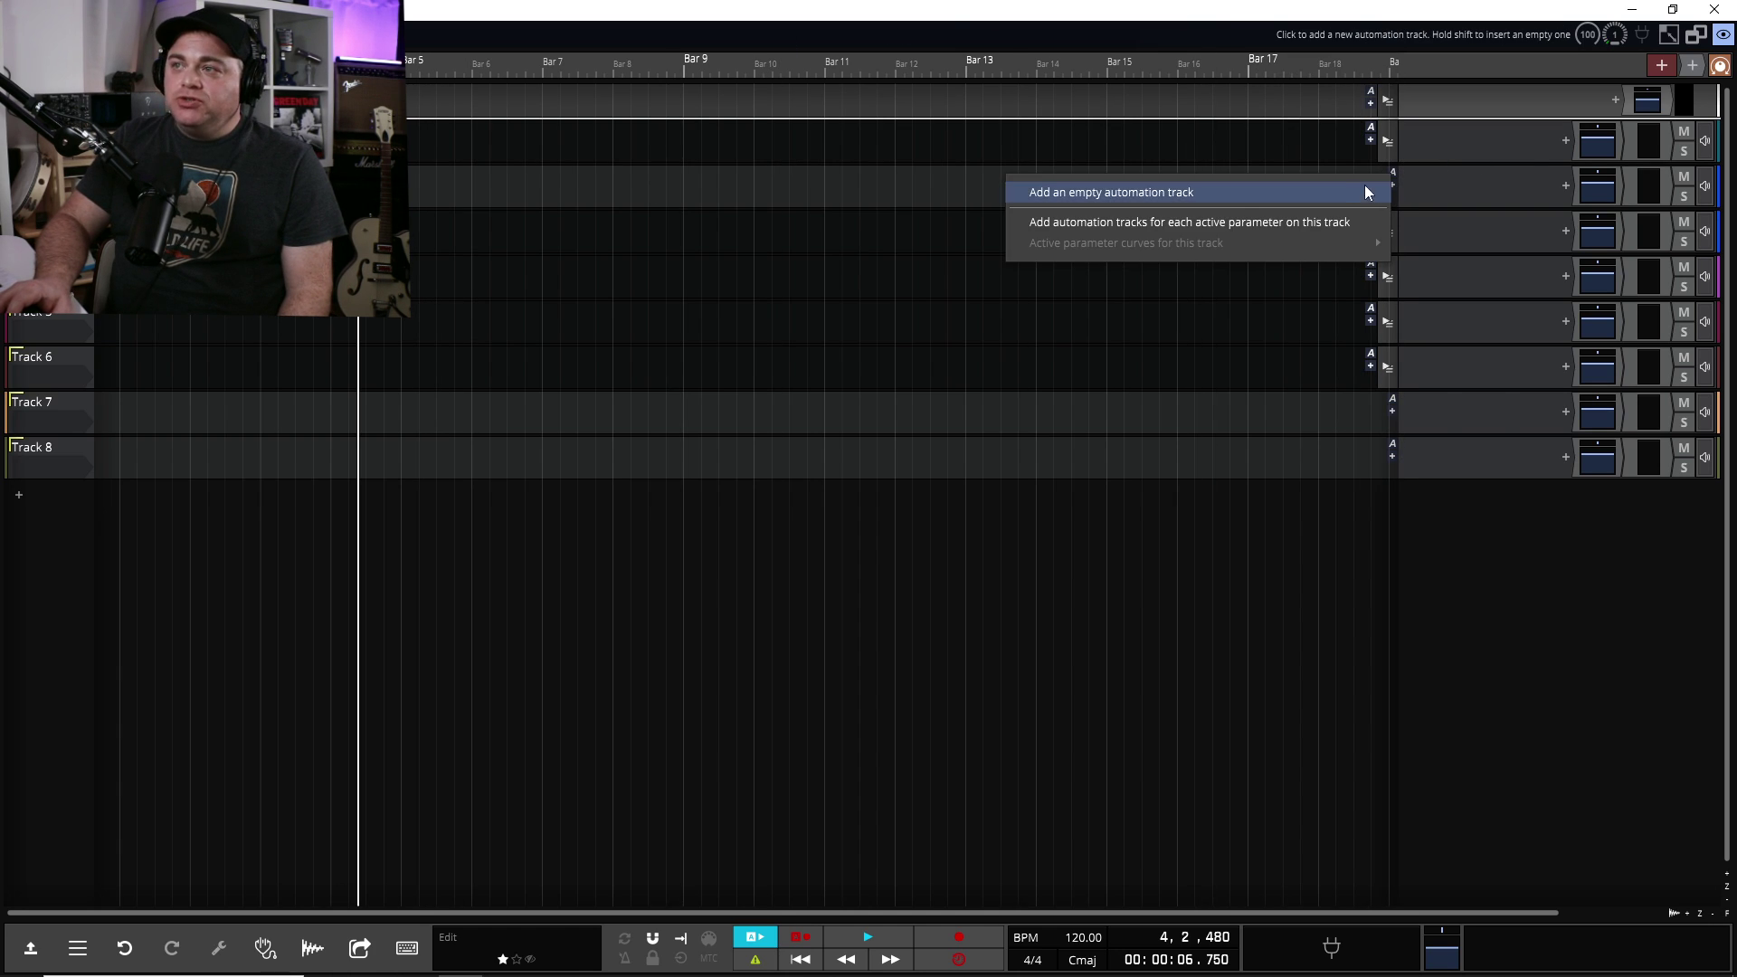
{"action": "left_click", "coordinate": [1216, 201]}
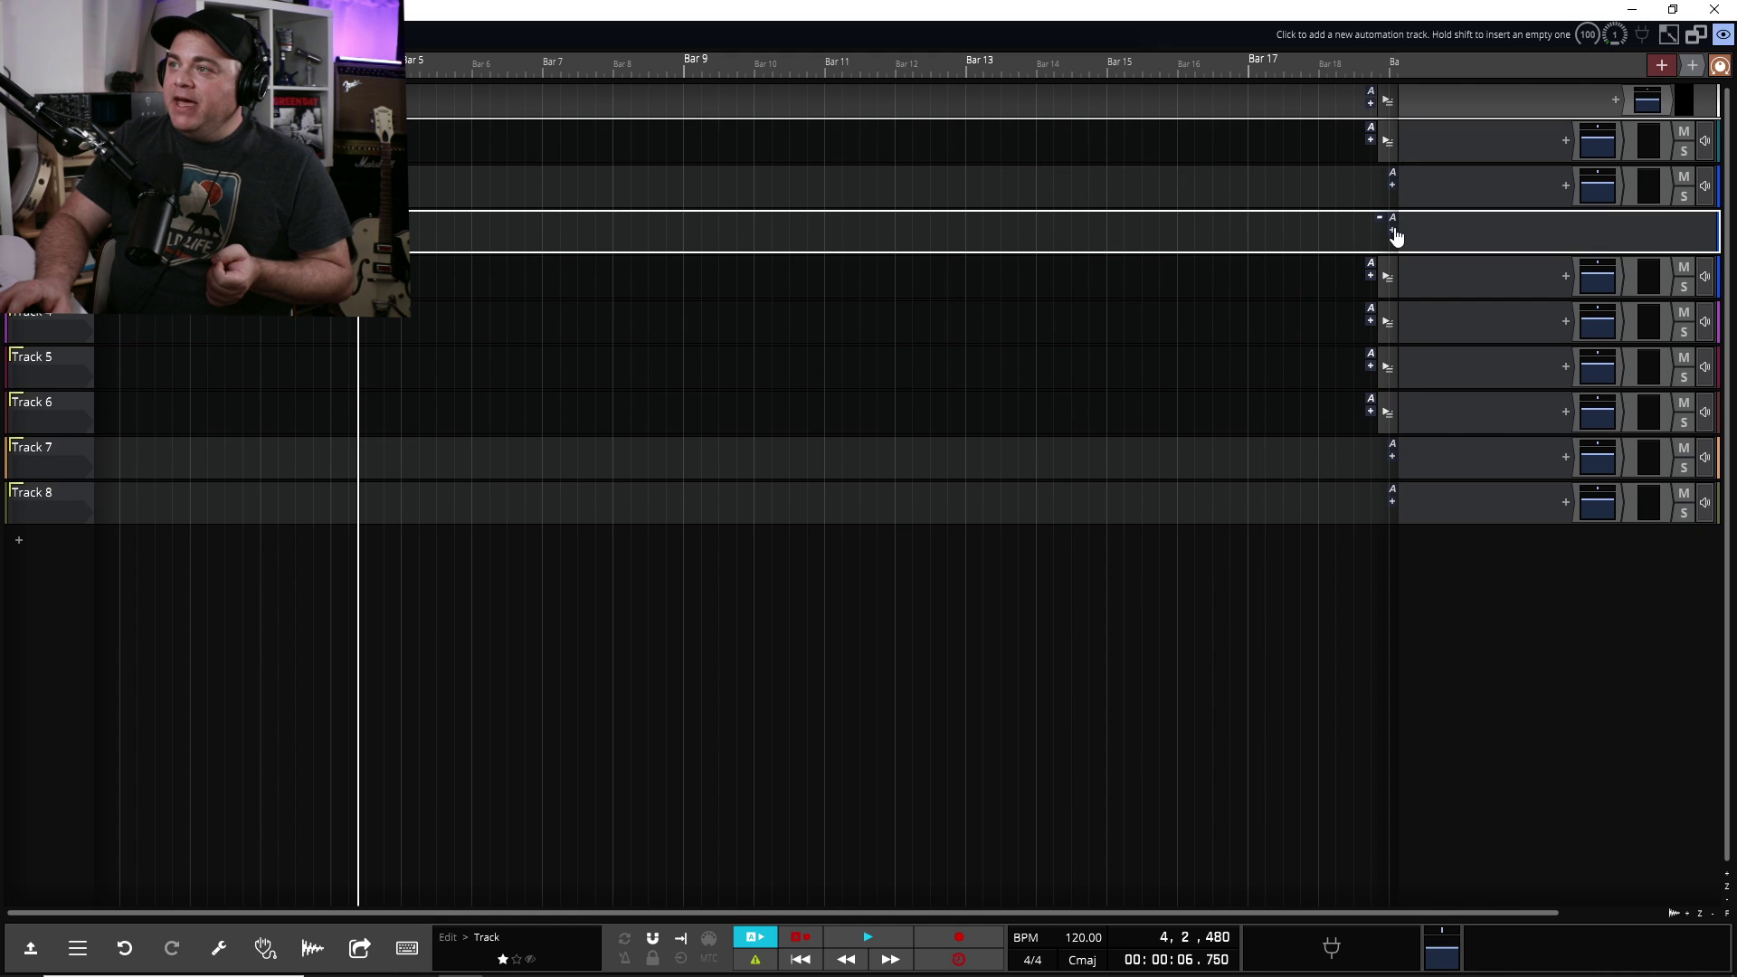
{"action": "left_click", "coordinate": [1395, 233]}
{"action": "mouse_move", "coordinate": [1333, 281]}
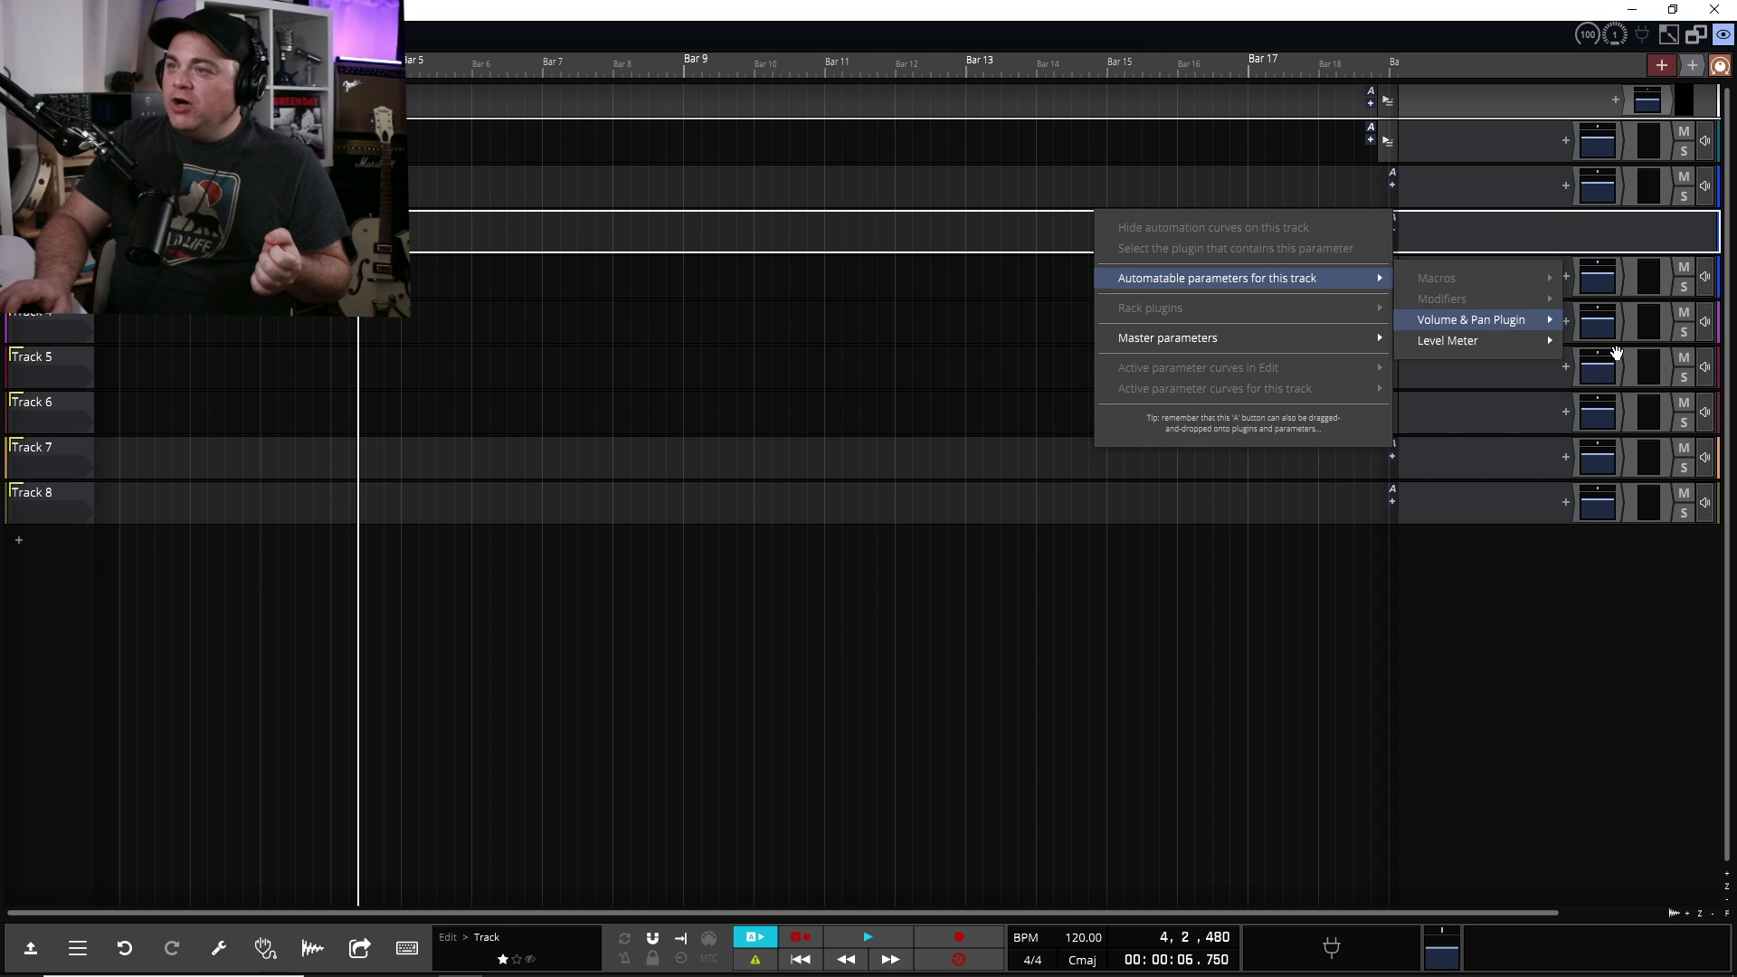
{"action": "left_click", "coordinate": [1616, 353]}
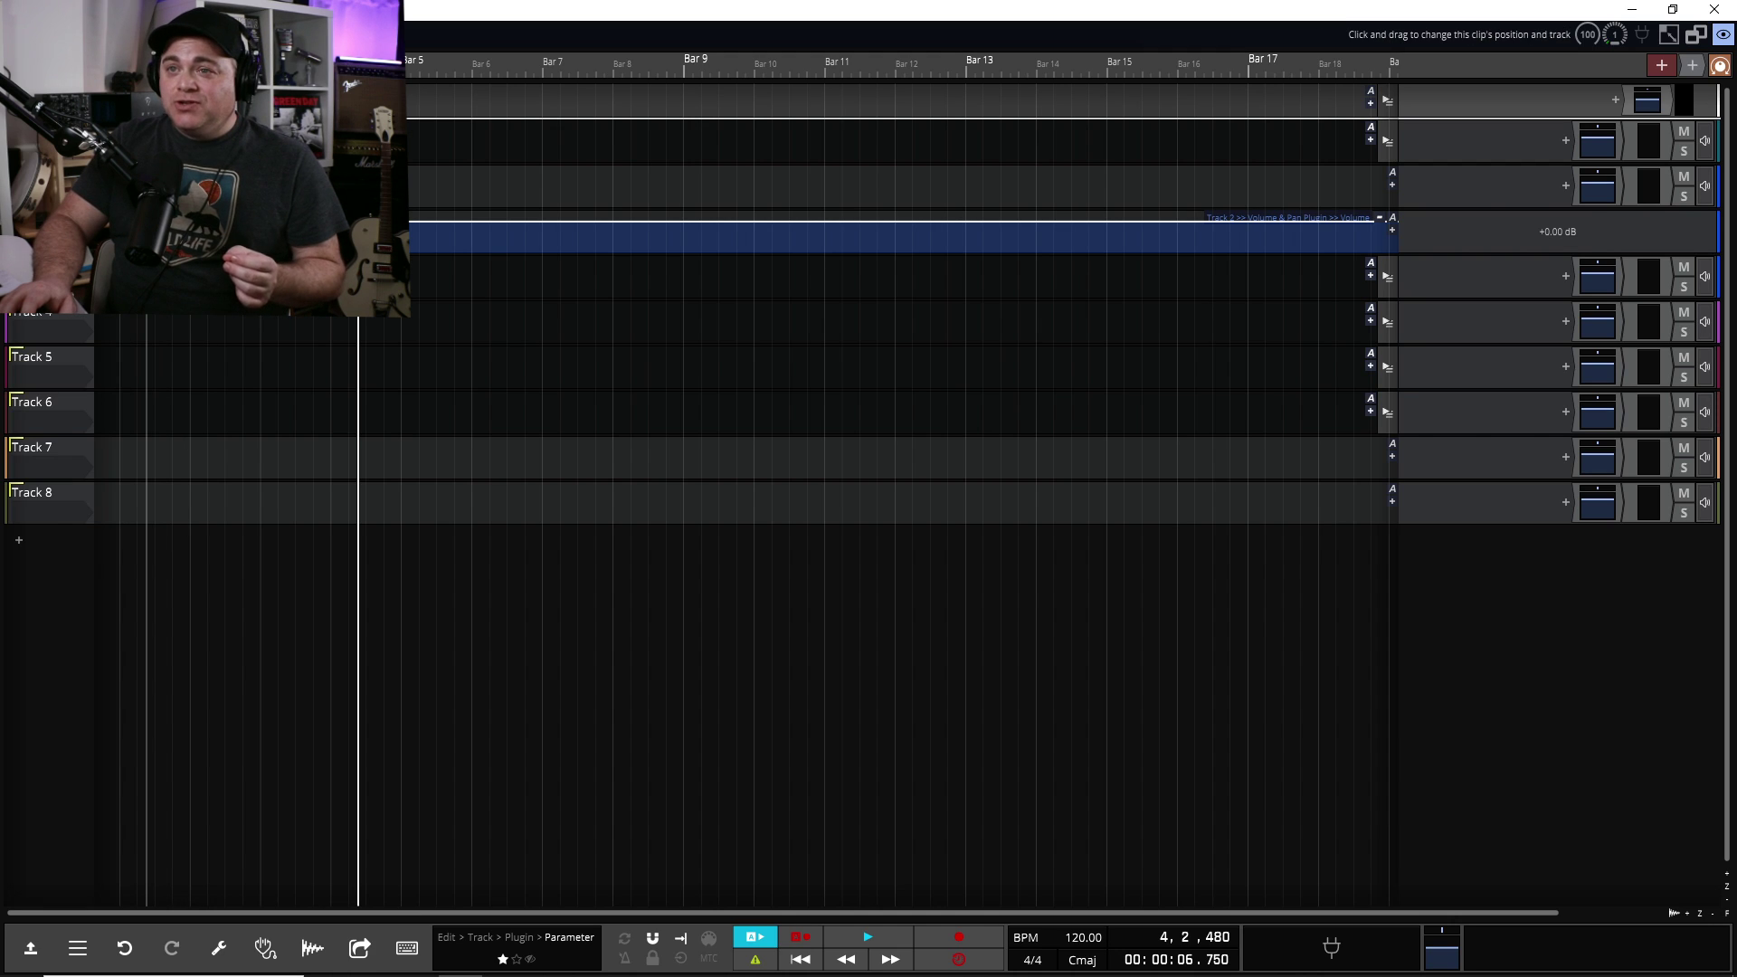
{"action": "left_click", "coordinate": [54, 276]}
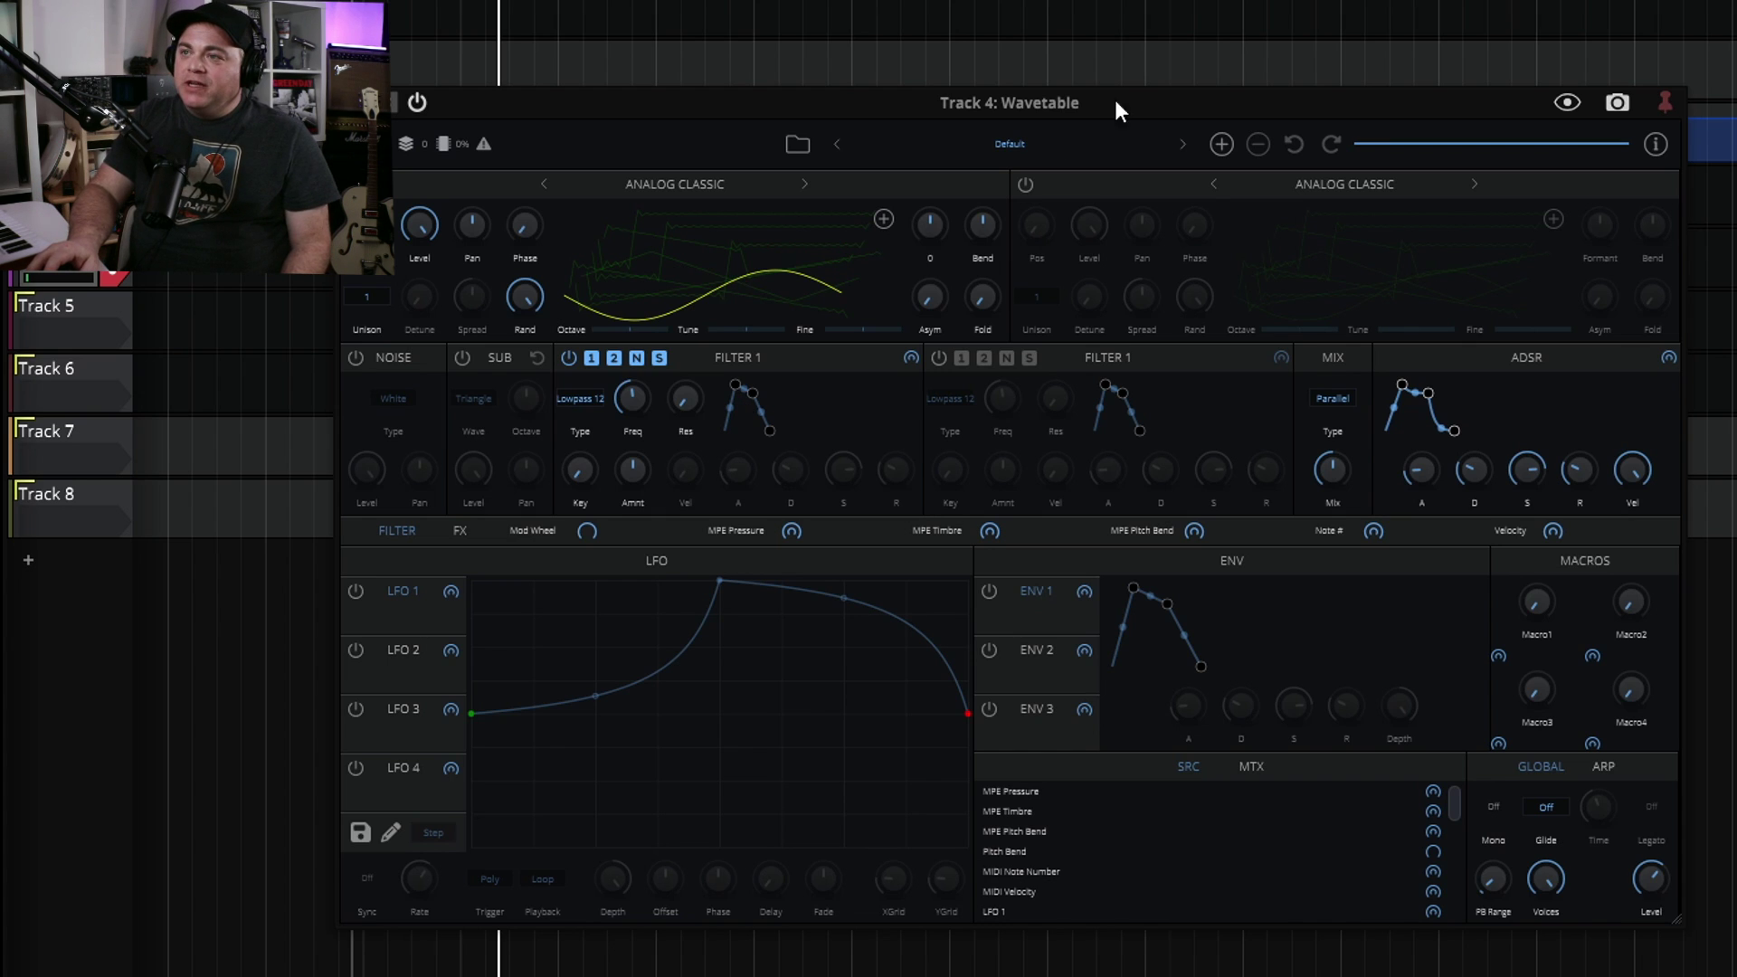
Load the Infinity preset, set oscillator 2 to Soft Coke, then load the Pulsar preset
{"action": "left_click", "coordinate": [1045, 152]}
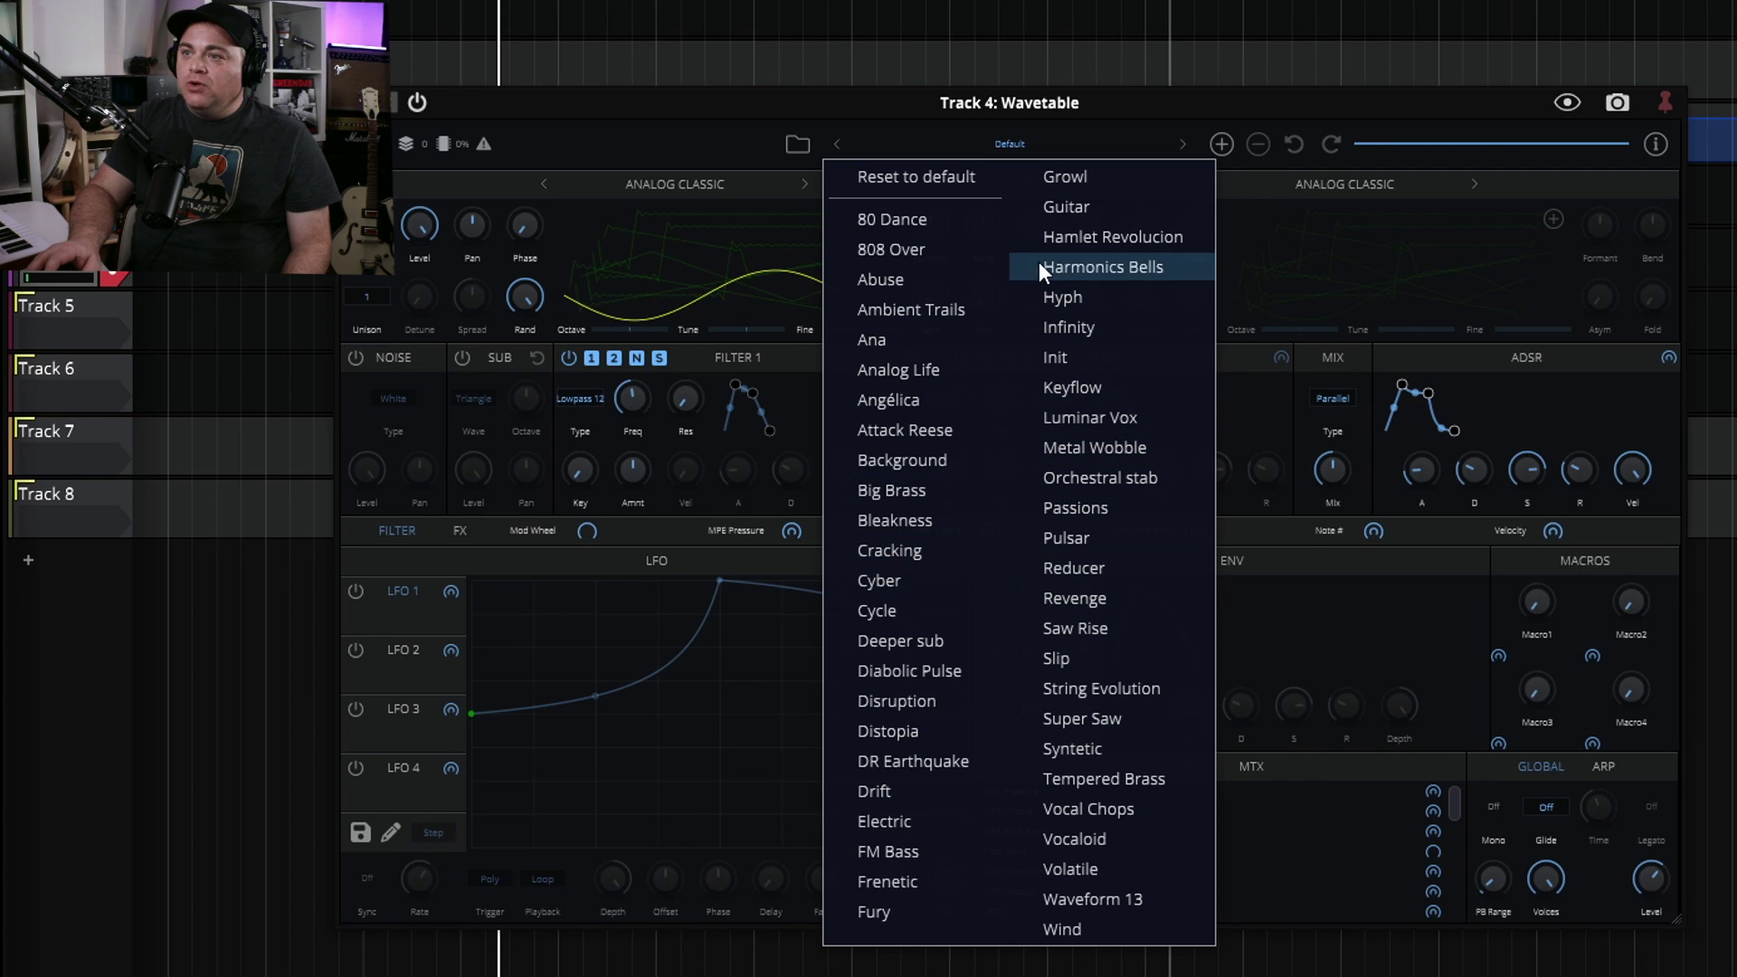
{"action": "left_click", "coordinate": [1131, 335]}
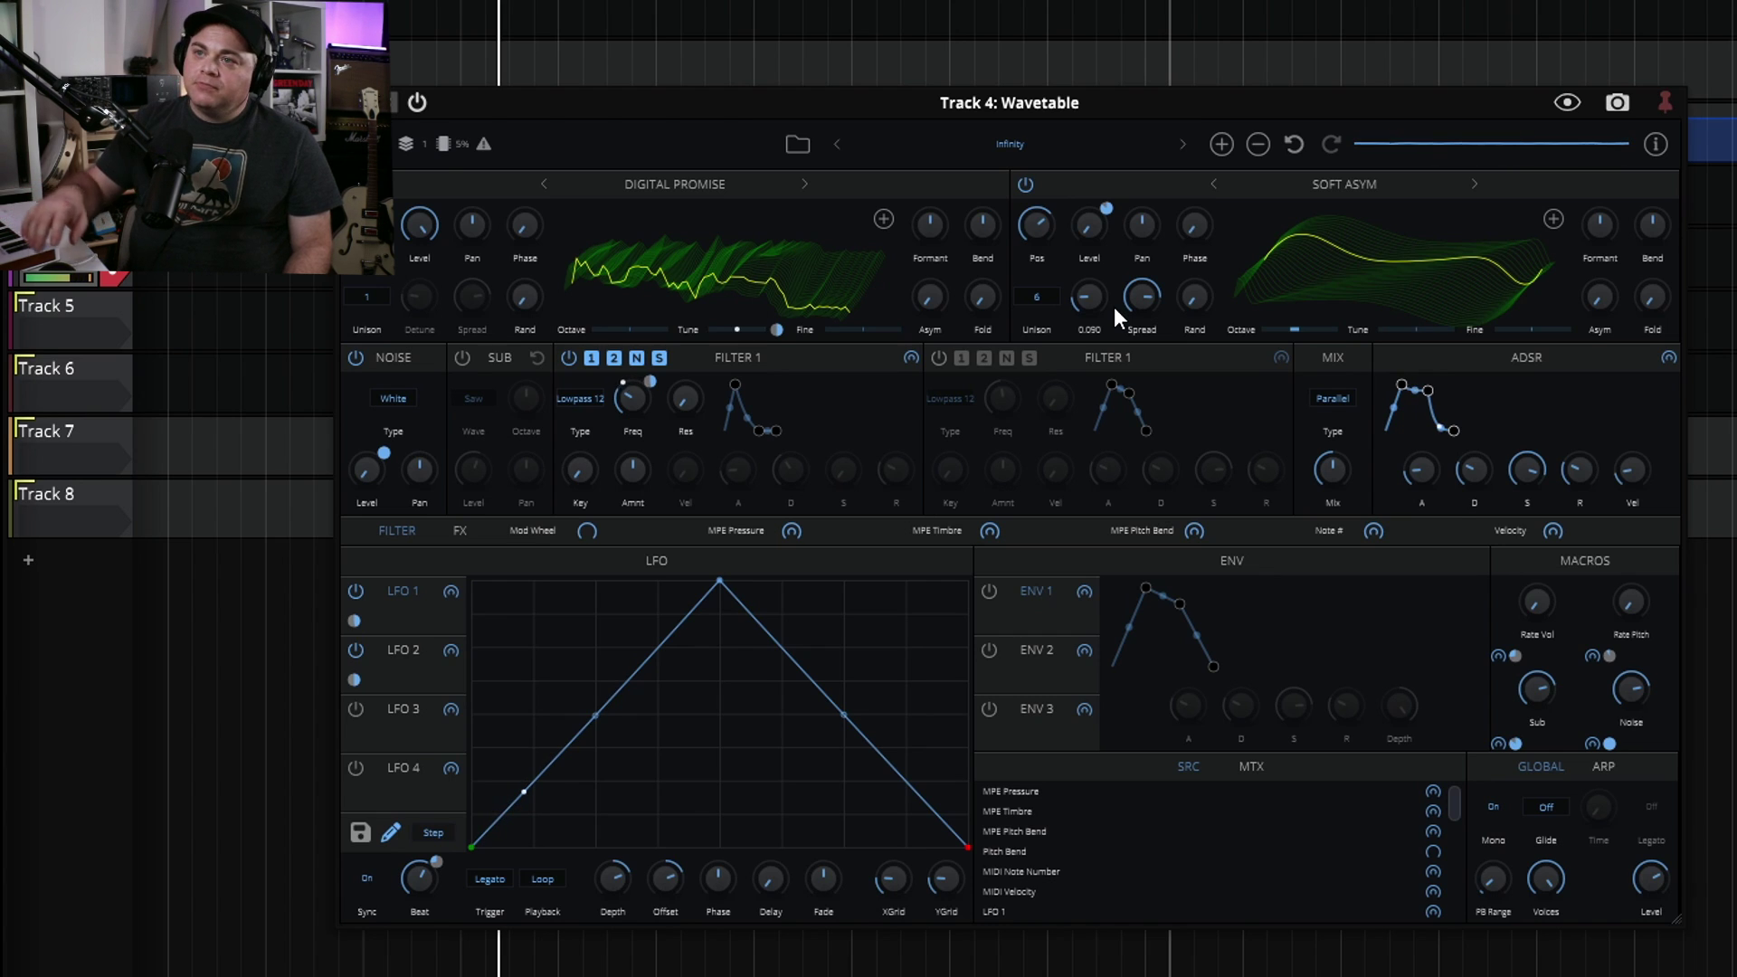
{"action": "left_click", "coordinate": [1366, 182]}
{"action": "mouse_move", "coordinate": [1296, 342]}
{"action": "left_click", "coordinate": [1474, 432]}
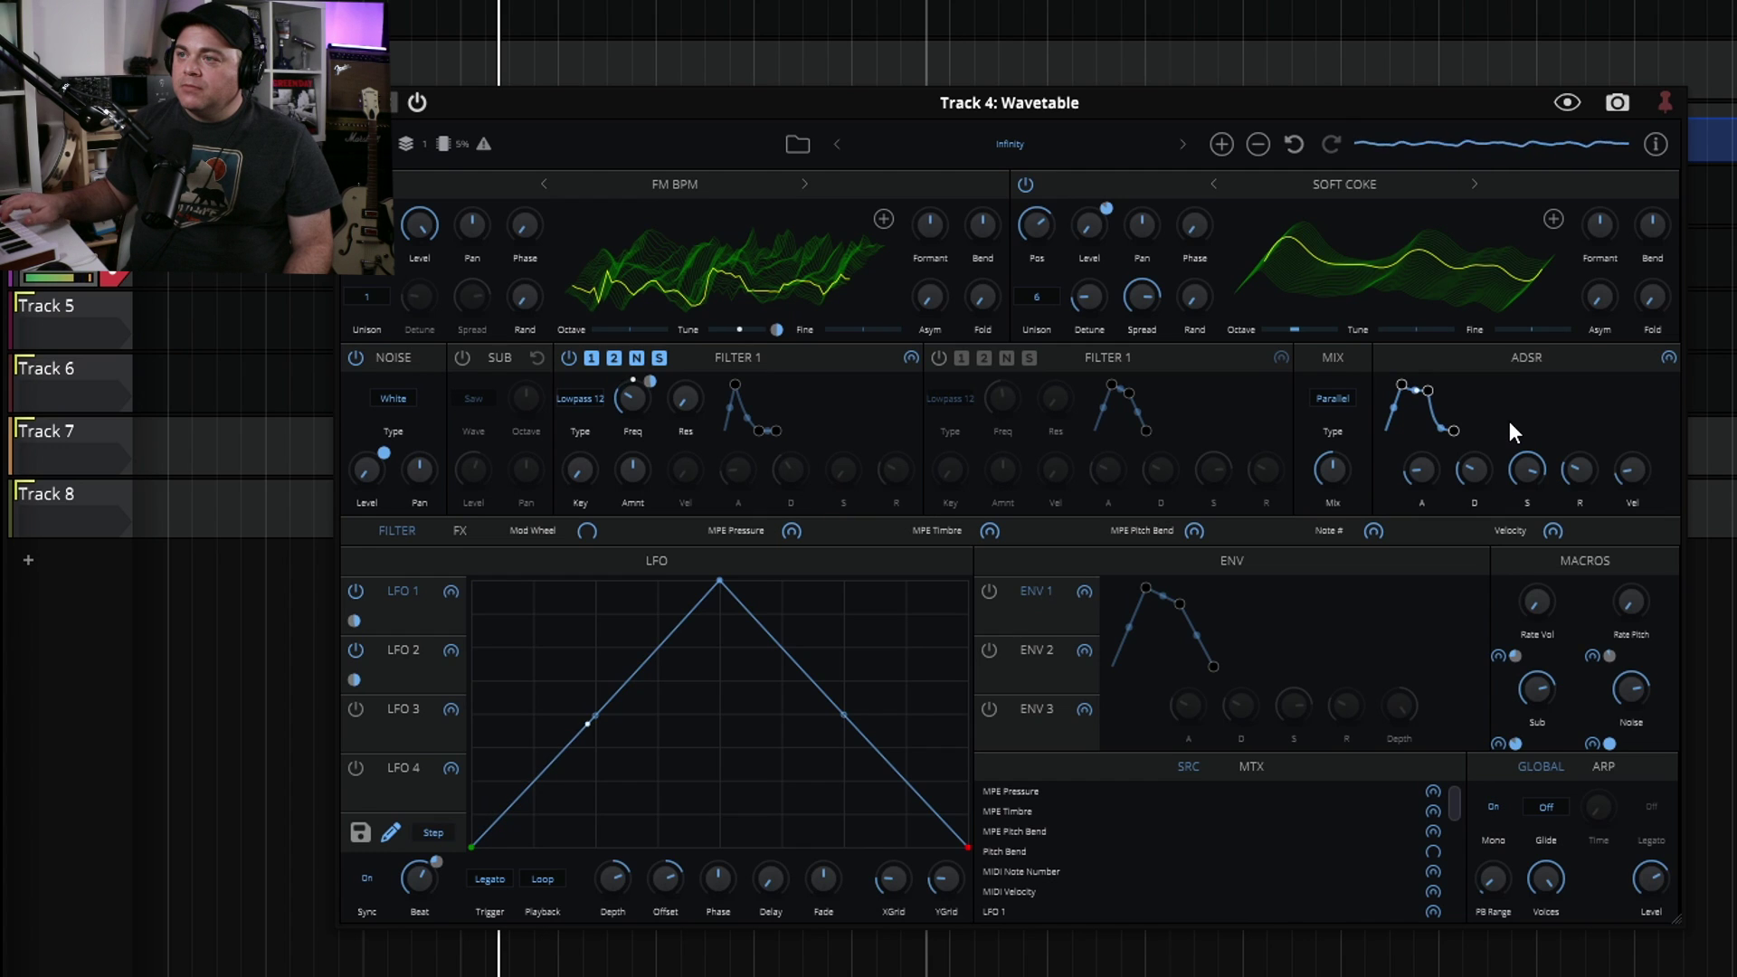
{"action": "left_click", "coordinate": [1010, 144]}
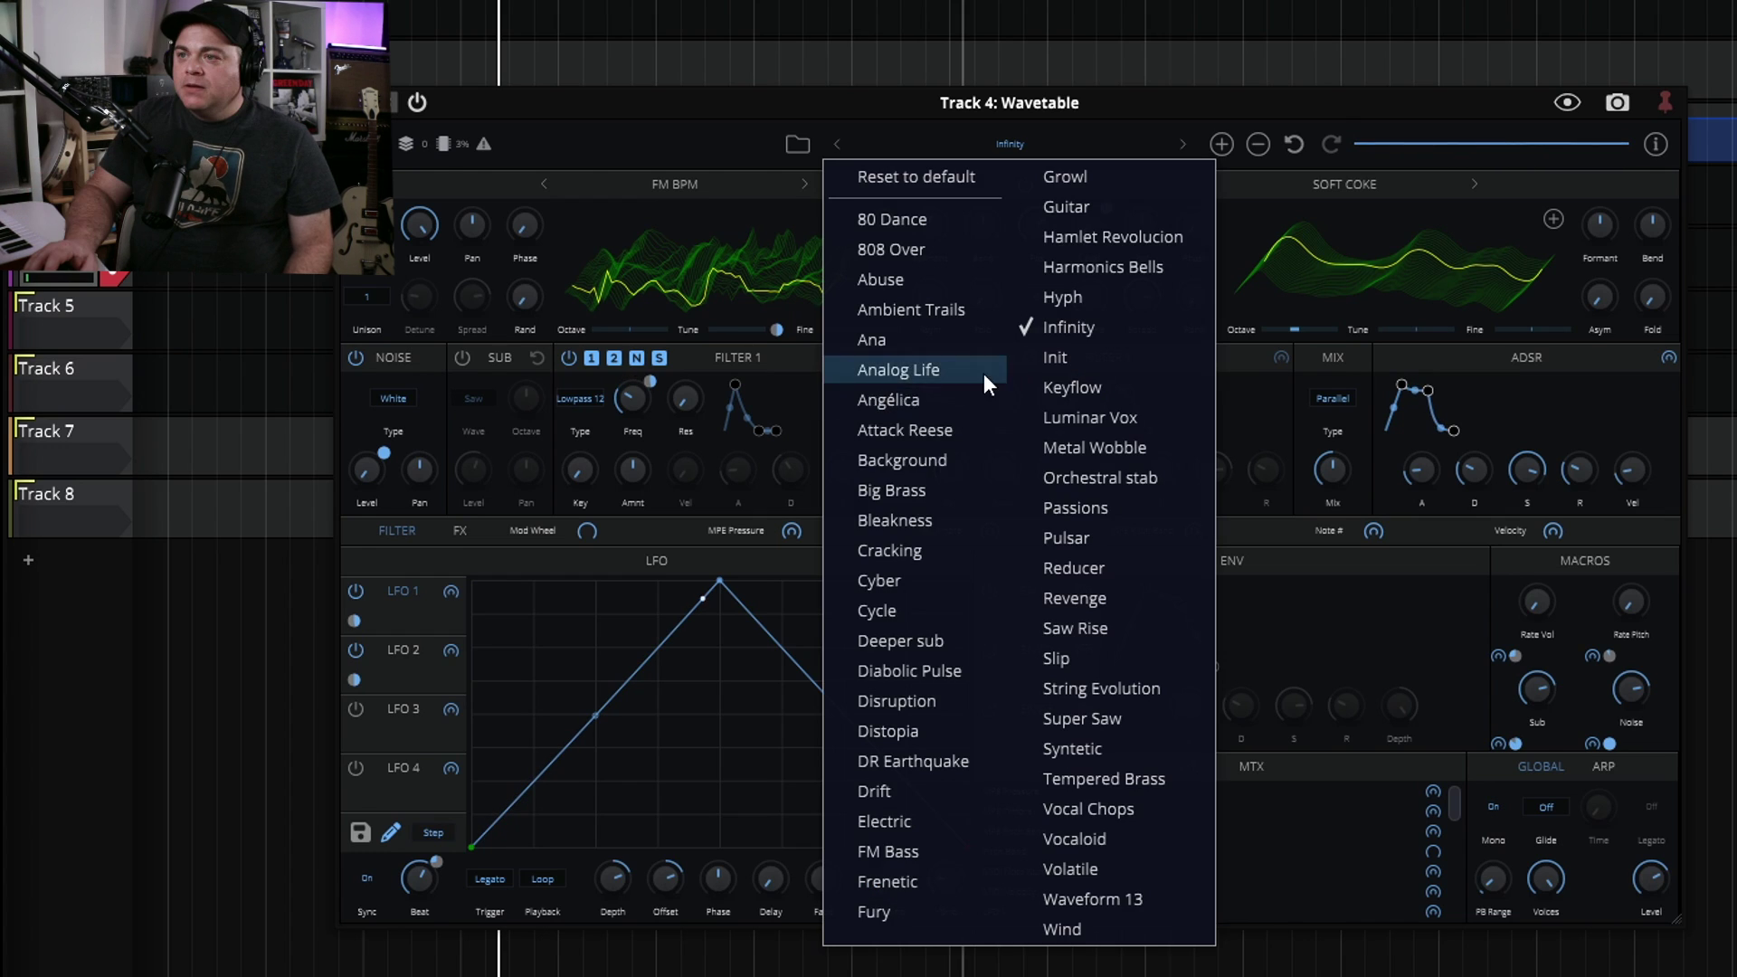
{"action": "left_click", "coordinate": [1133, 544]}
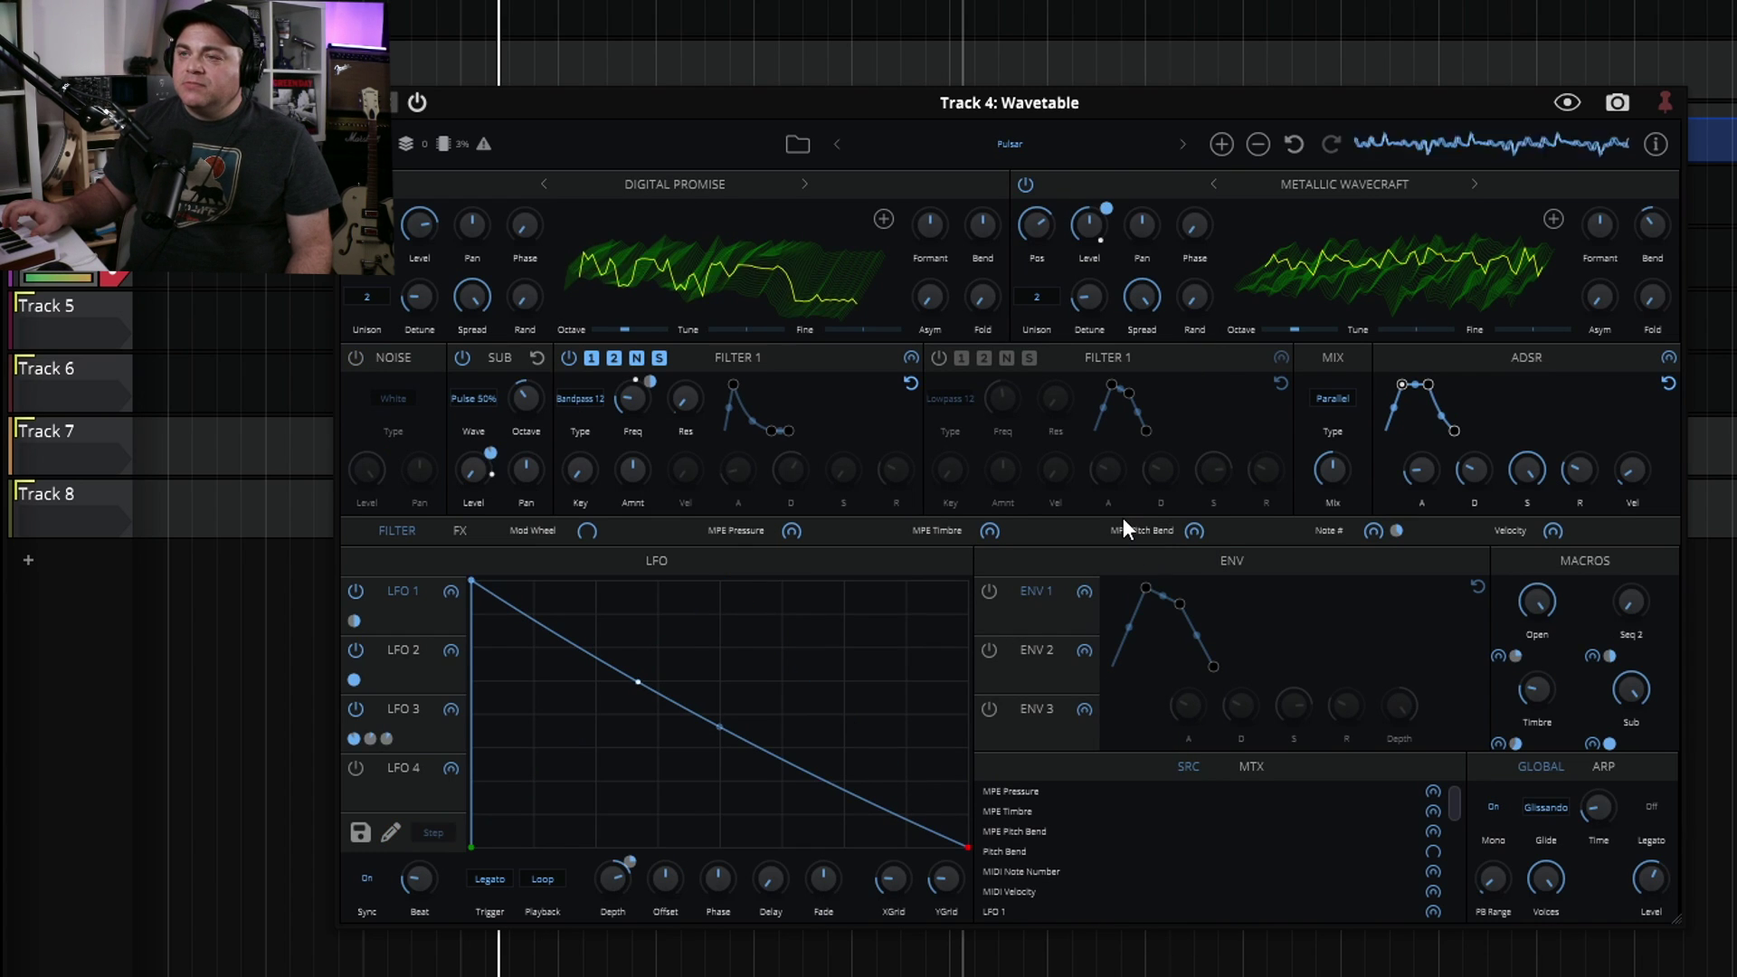